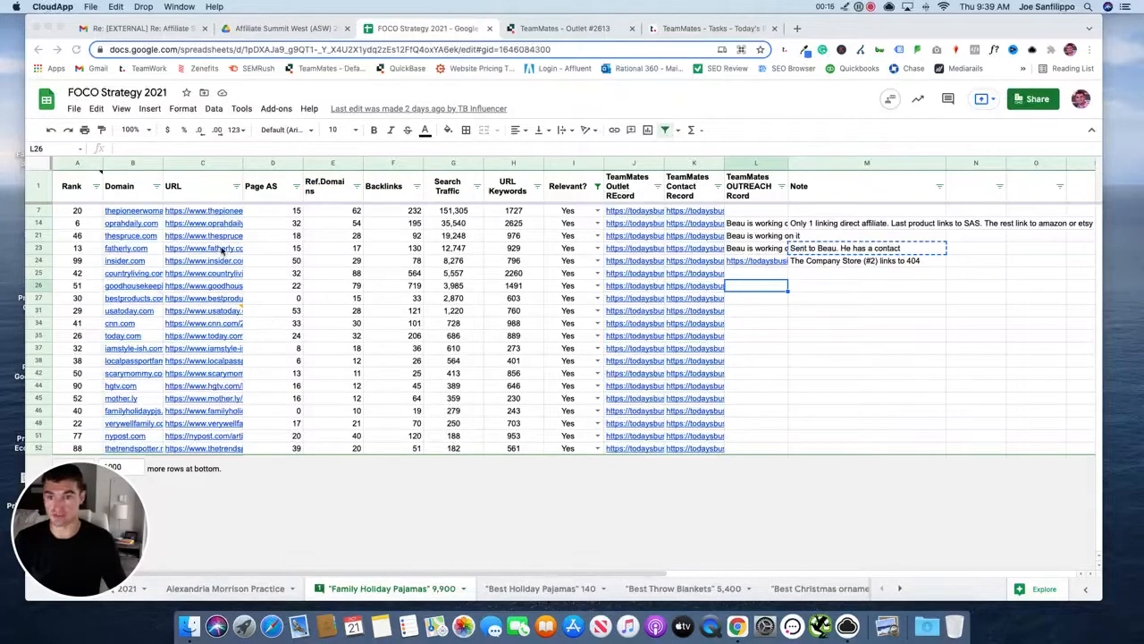
# - Open the fatherly.com matching pajamas article linked in the sheet's URL column and skim its opening section
pyautogui.click(215, 249)
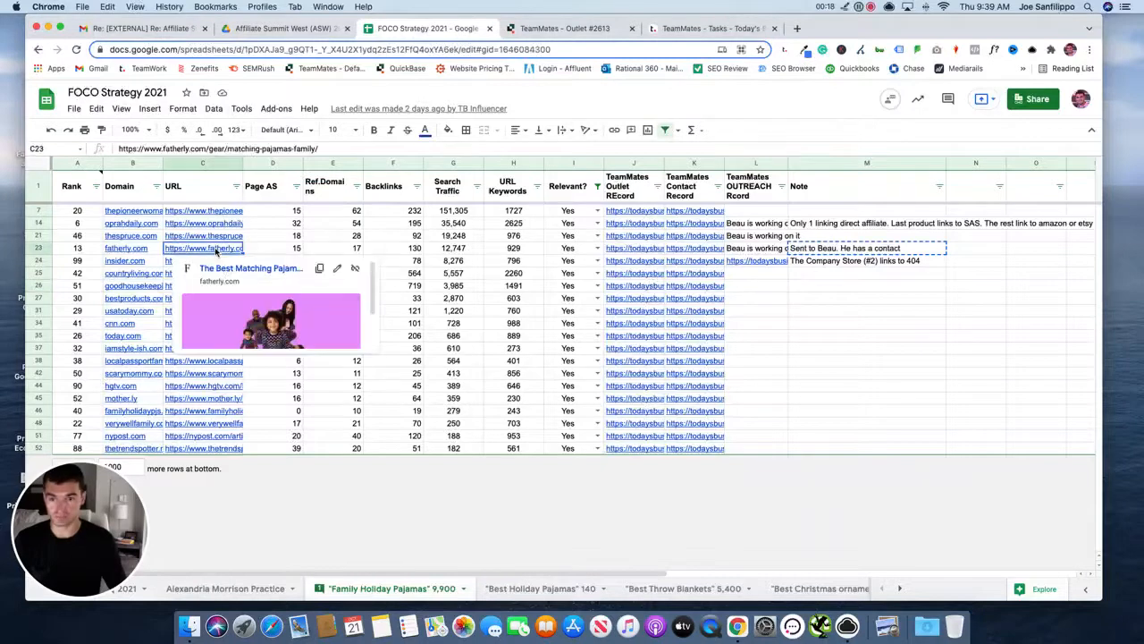
pyautogui.click(227, 271)
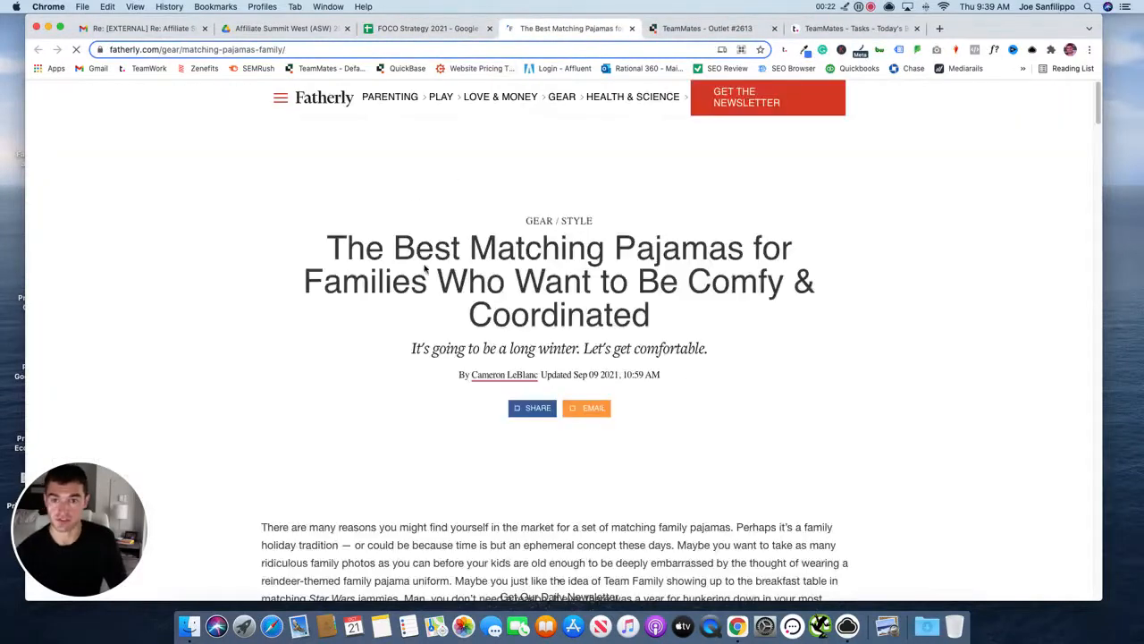
pyautogui.scroll(-10, 536, 464)
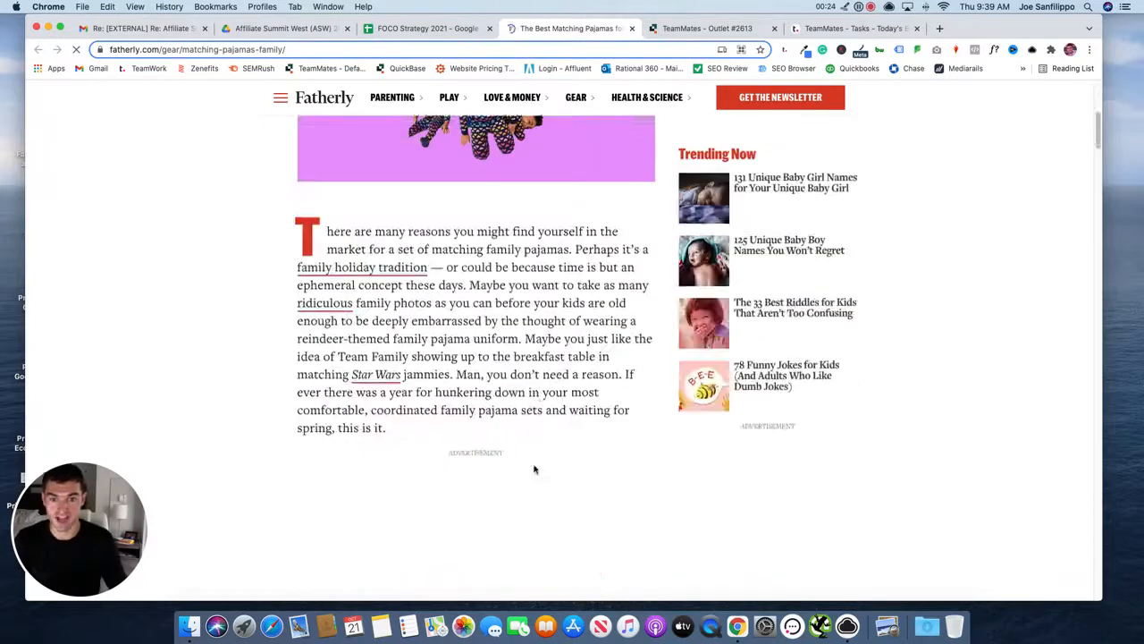
pyautogui.scroll(5, 528, 465)
pyautogui.scroll(4, 525, 456)
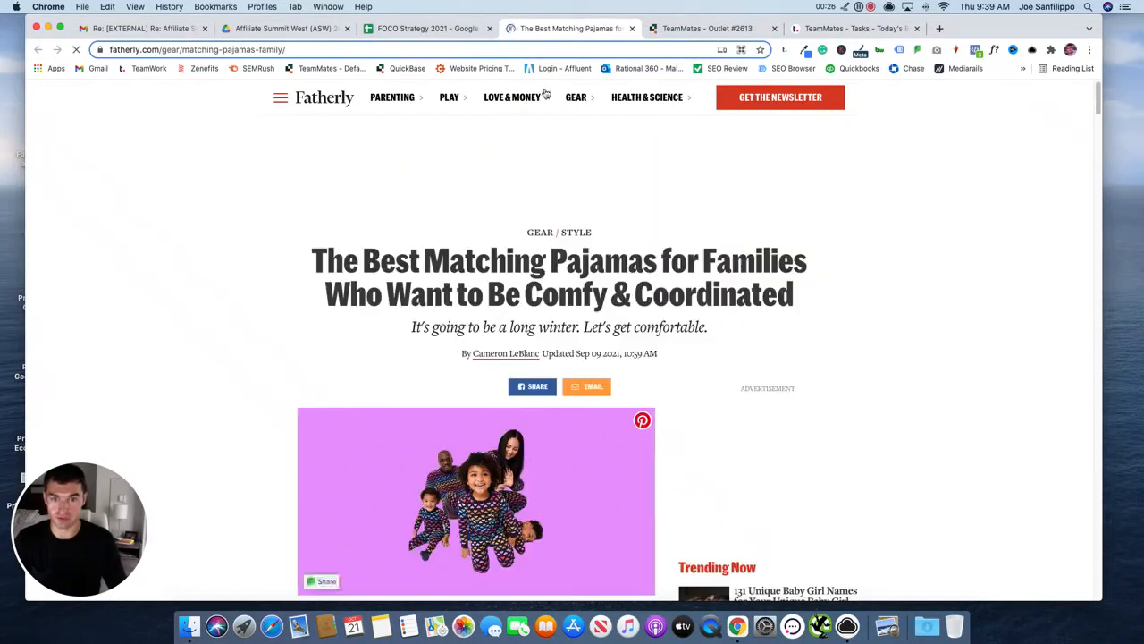
# - Open the TeamMates outlet record linked in the fatherly.com row of the FOCO Strategy sheet and review its relevant articles
pyautogui.click(431, 30)
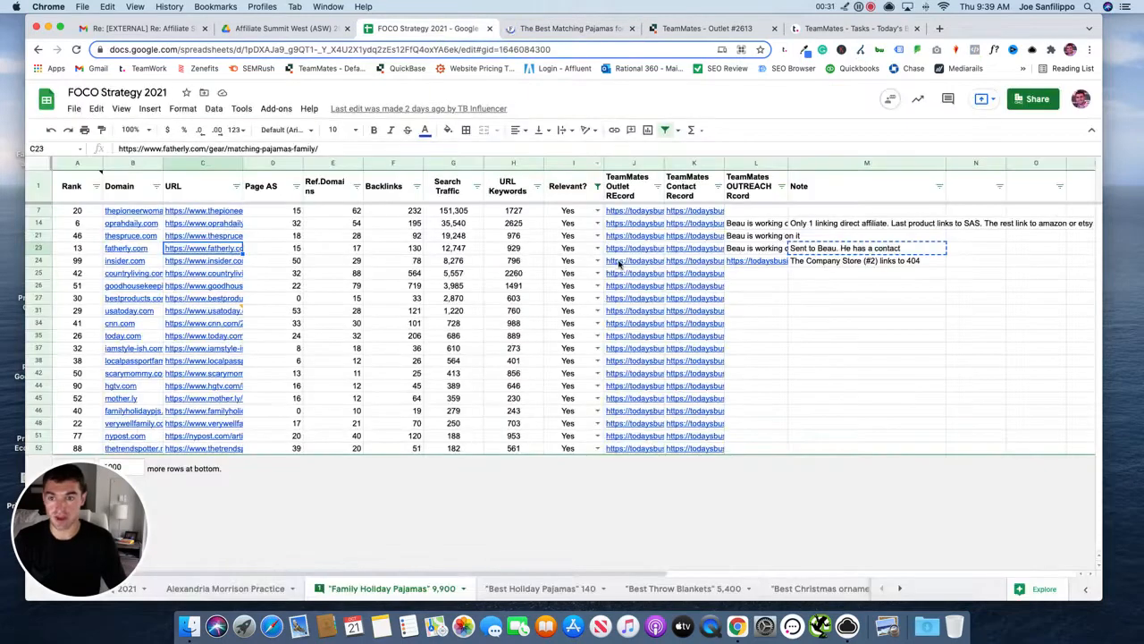
pyautogui.click(623, 249)
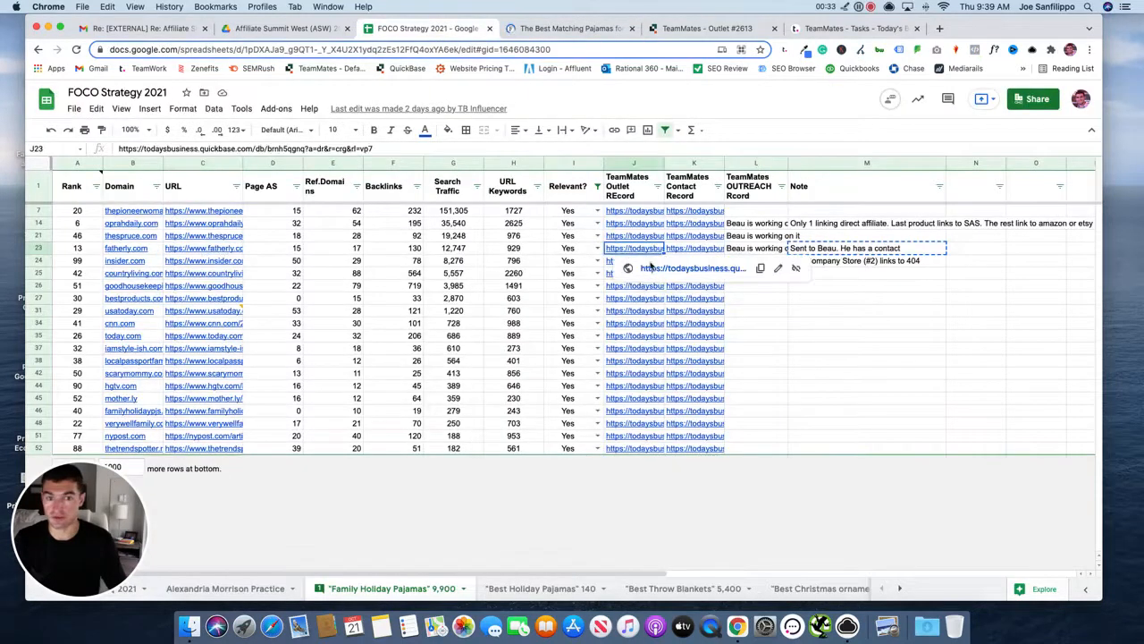
pyautogui.click(658, 270)
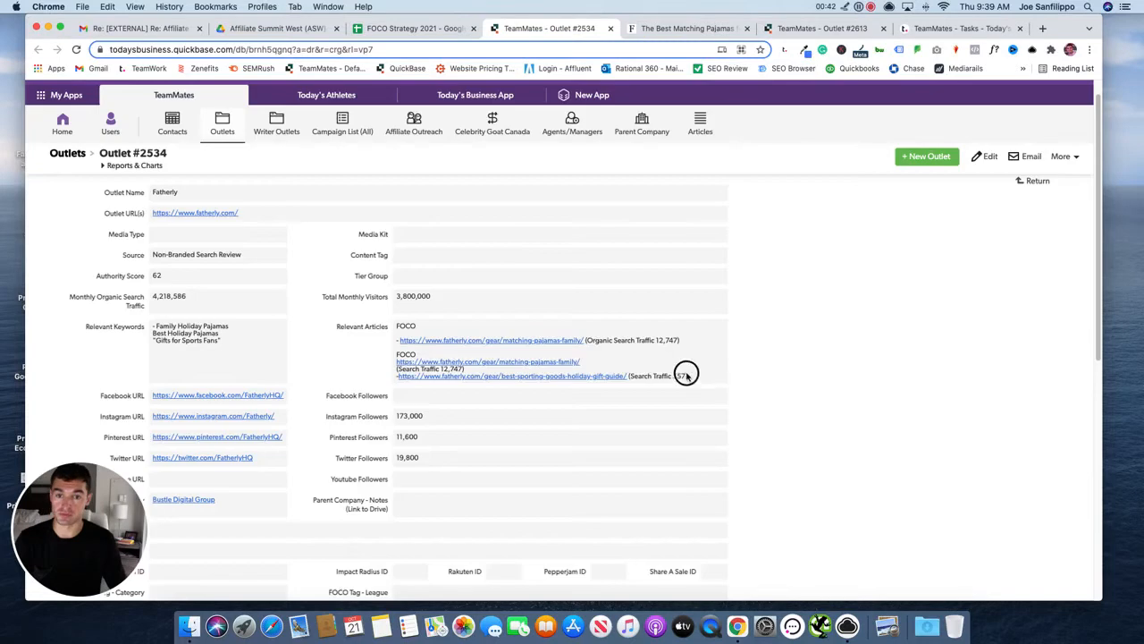
pyautogui.moveTo(677, 370); pyautogui.dragTo(446, 330)
pyautogui.click(446, 330)
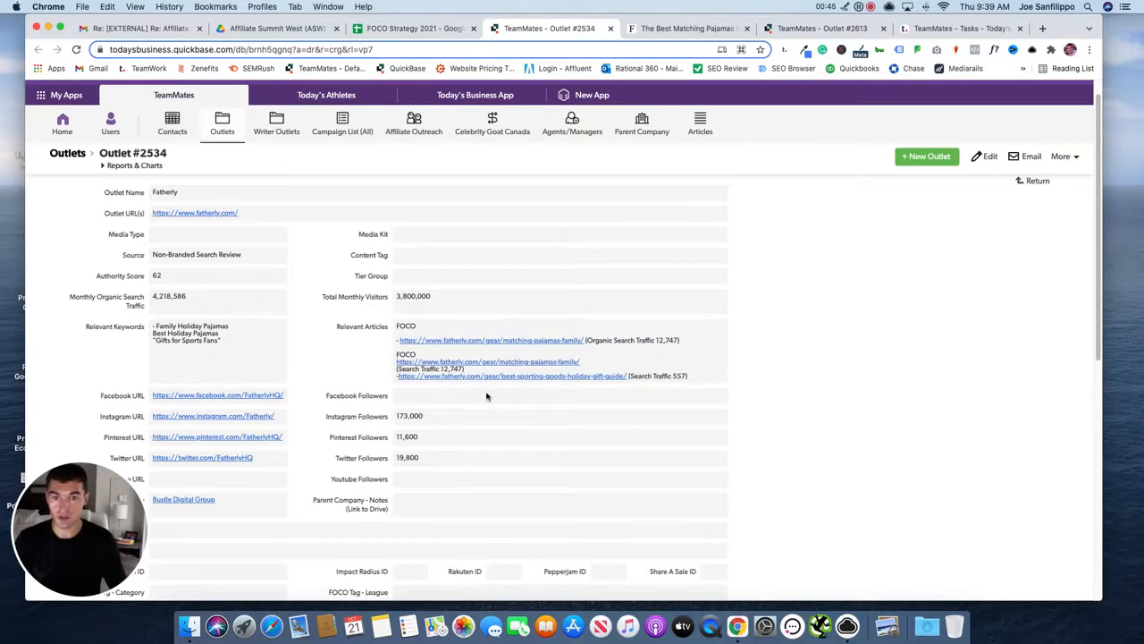
# - Start a new article record from the Articles section of the Fatherly outlet record
pyautogui.scroll(-10, 490, 399)
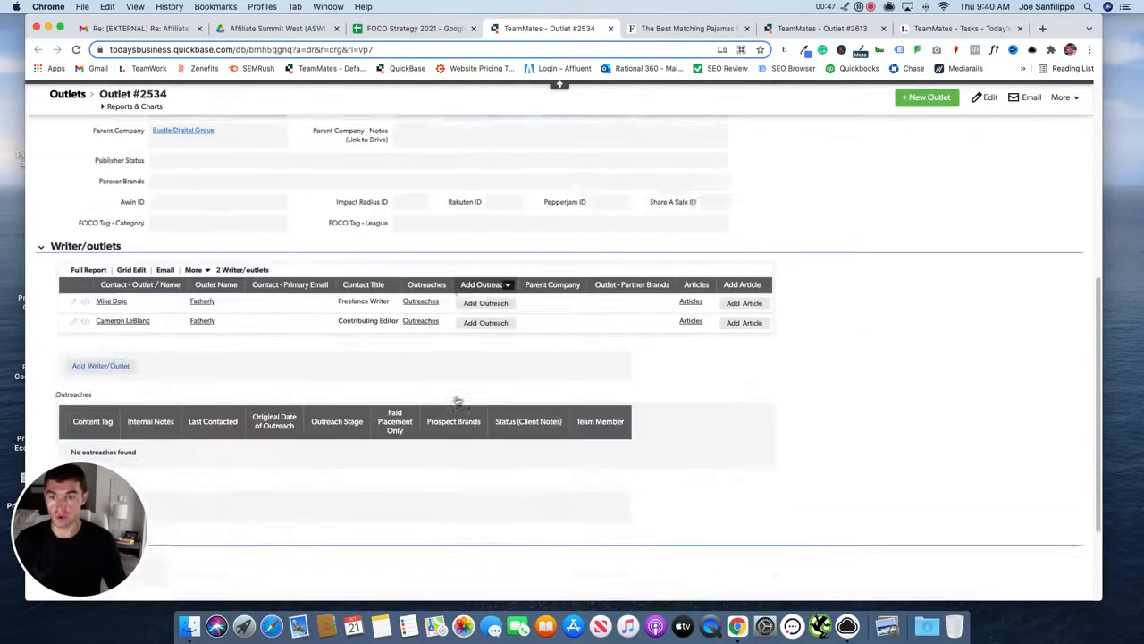
pyautogui.scroll(-2, 456, 401)
pyautogui.scroll(-1, 204, 455)
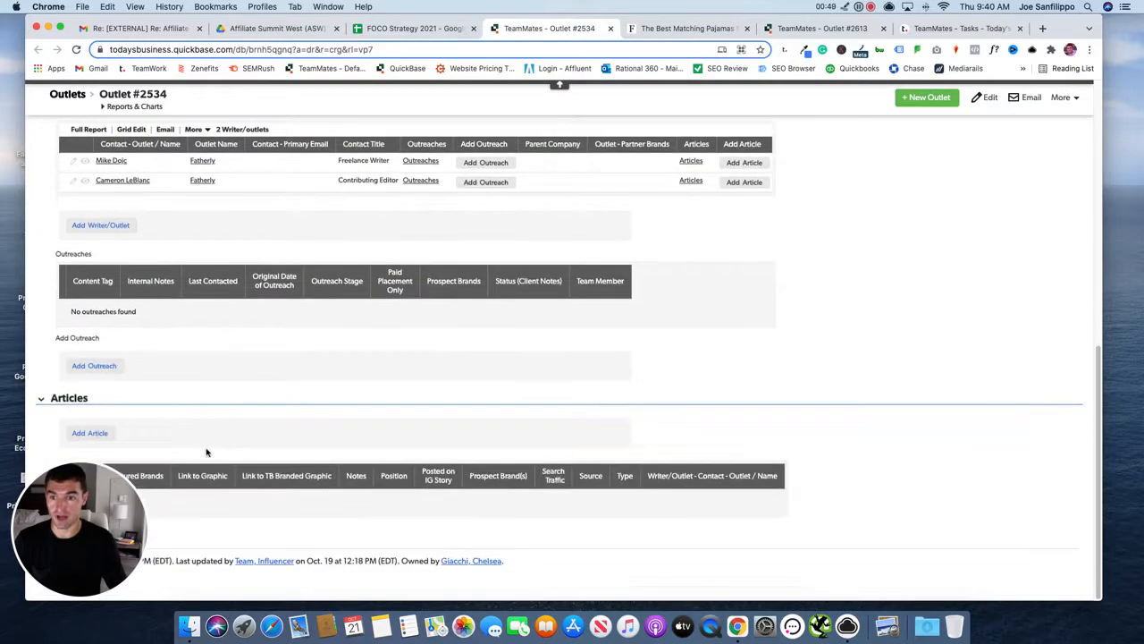
pyautogui.click(87, 433)
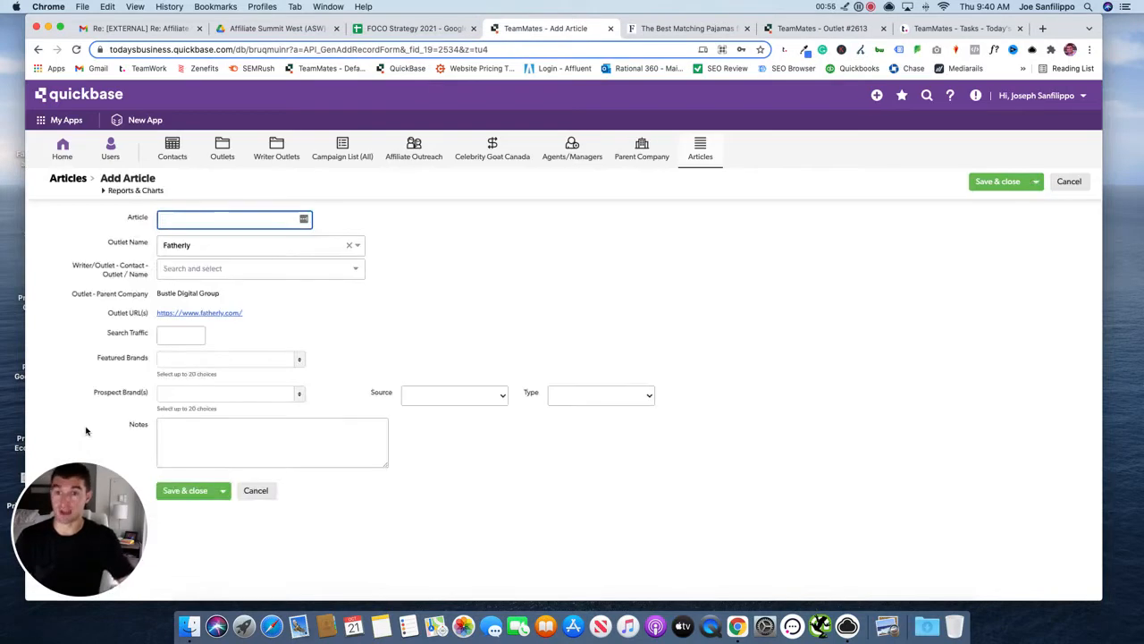
# - Copy the Fatherly matching pajamas article's URL into the Article field of the new record
pyautogui.click(664, 31)
pyautogui.click(365, 49)
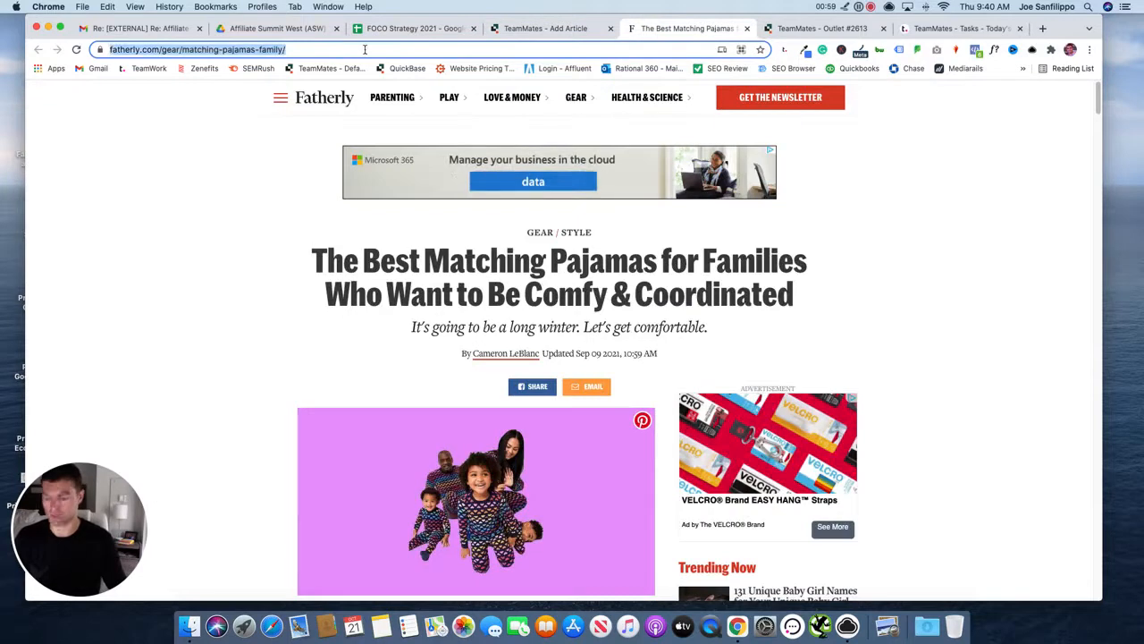
pyautogui.press('super+c')
pyautogui.click(545, 28)
pyautogui.click(223, 219)
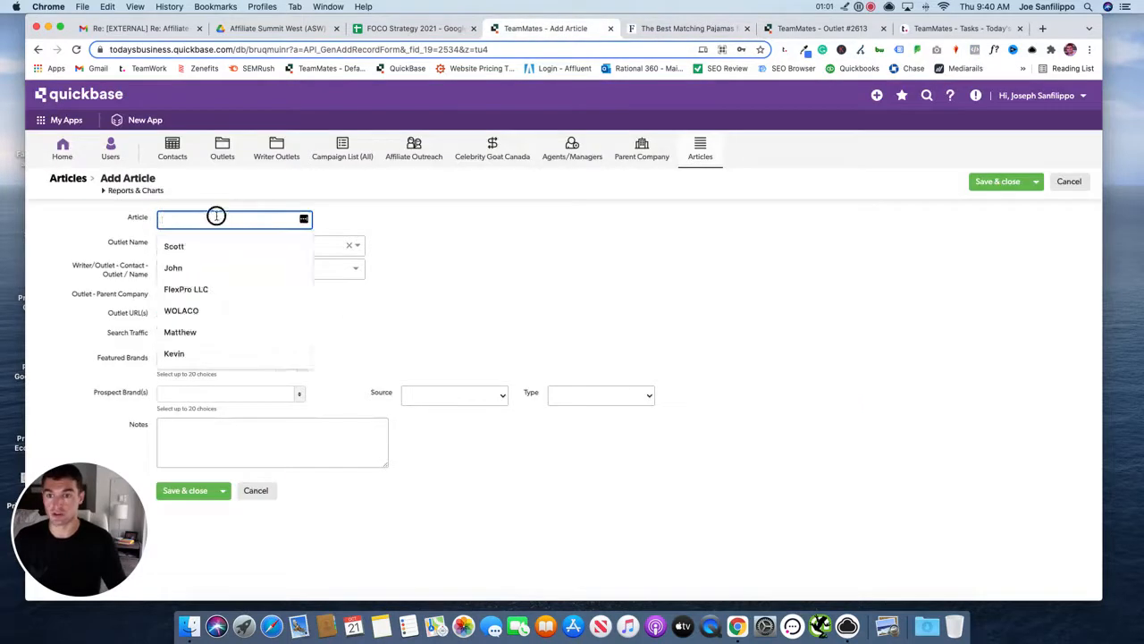
pyautogui.press('super+v')
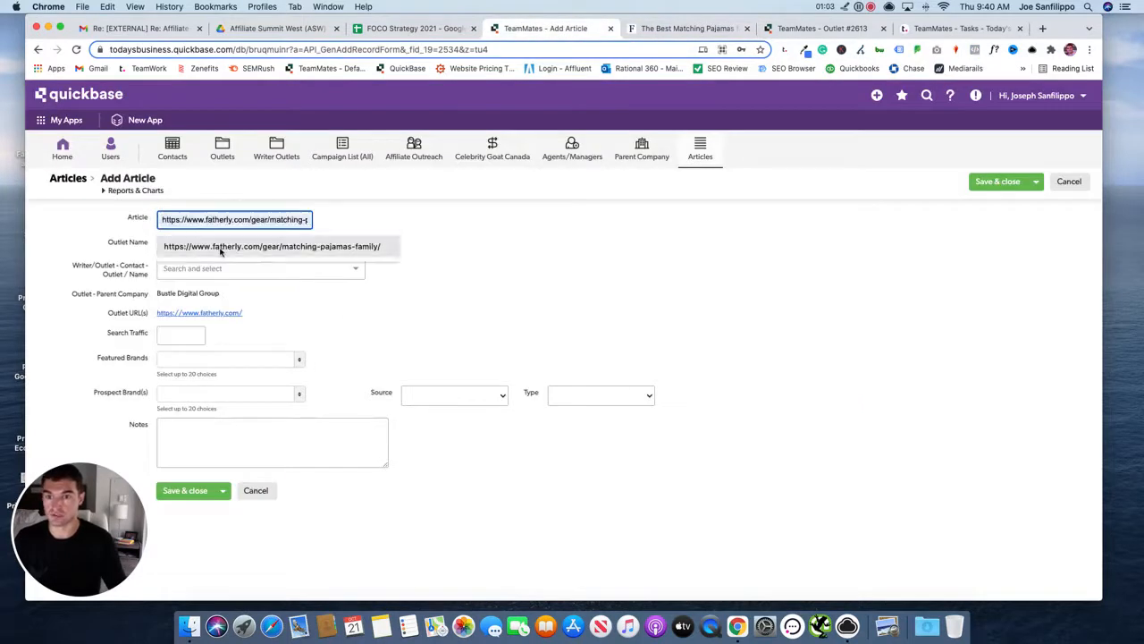
pyautogui.click(219, 248)
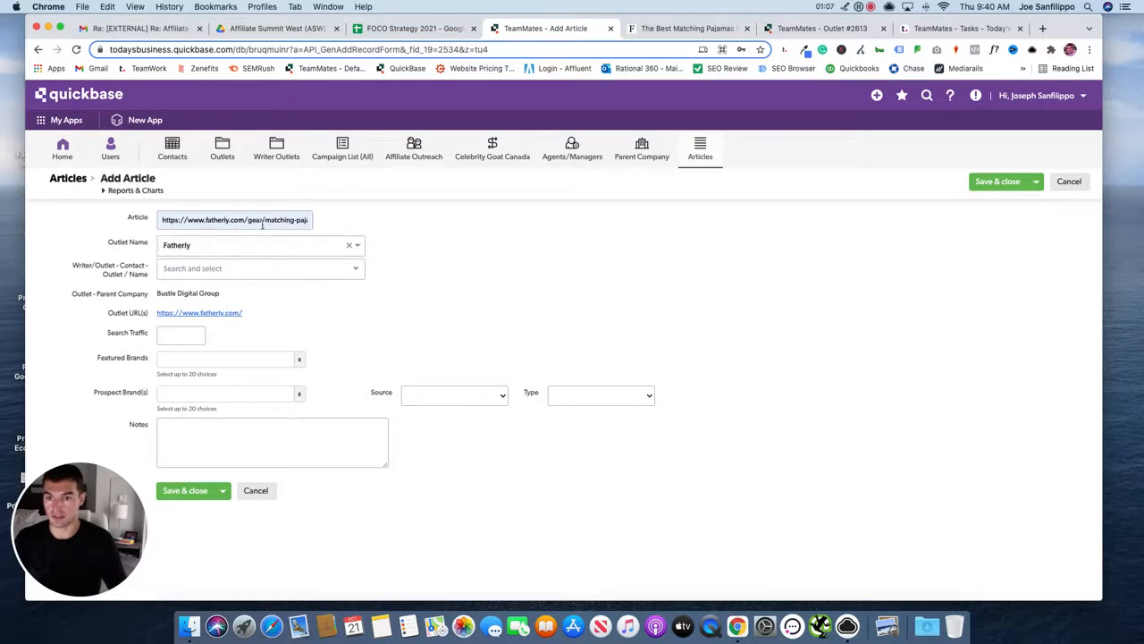
# - Select the article's author as the writer/outlet contact and check the byline on the Fatherly page
pyautogui.click(211, 268)
pyautogui.click(218, 316)
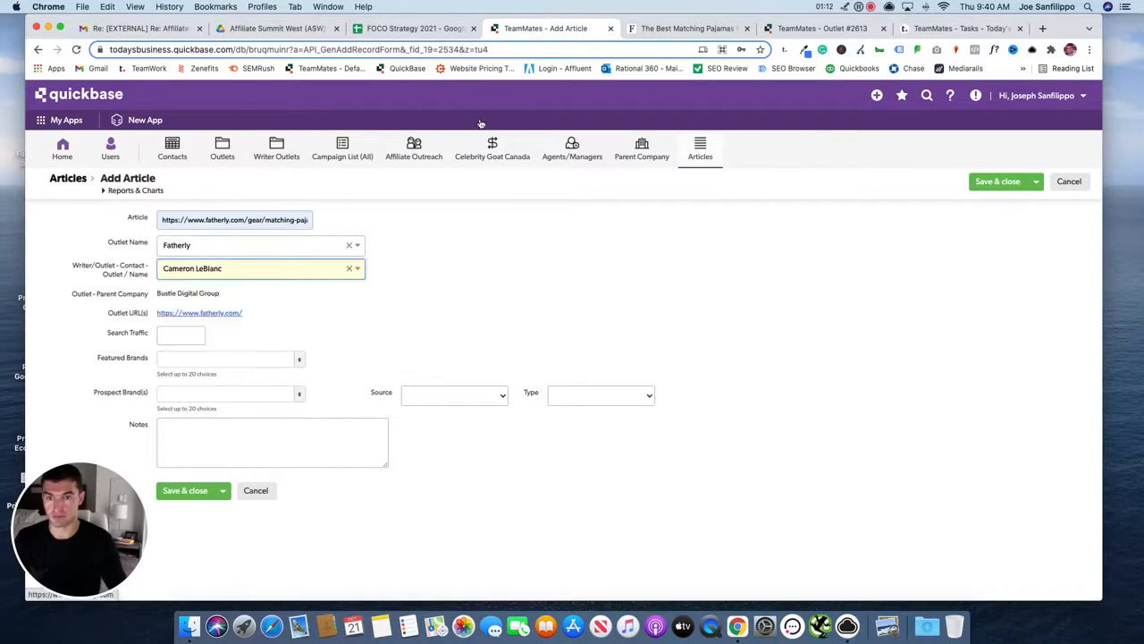
pyautogui.hotkey('ctrl', 'Tab')
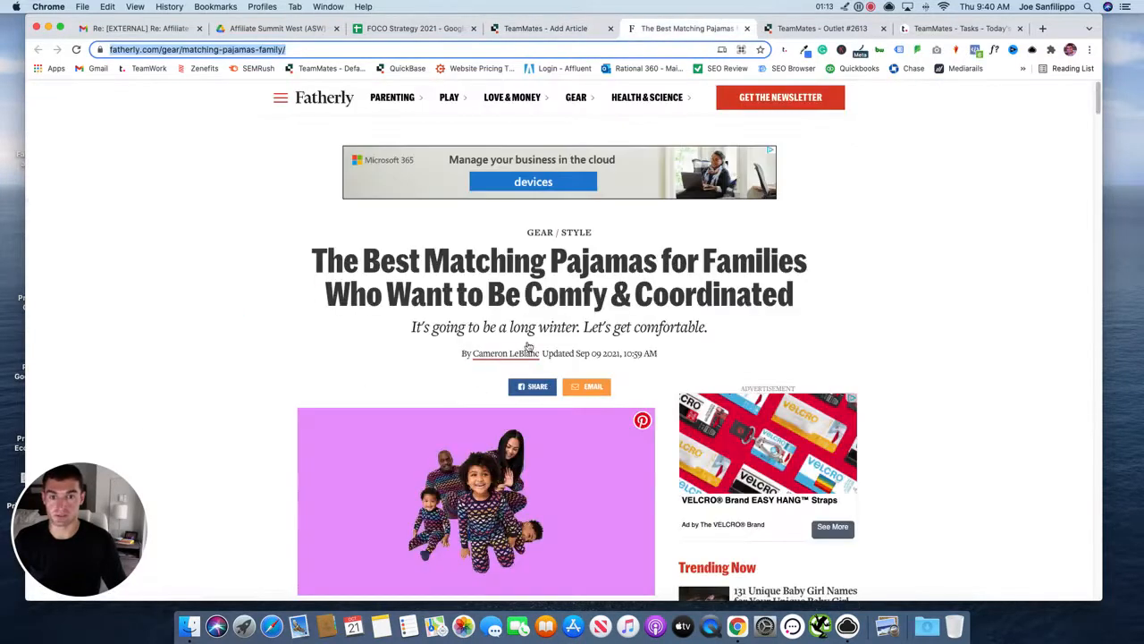
pyautogui.click(546, 29)
# - Set the article's search traffic to 12,747 and check it against the fatherly.com row in the FOCO Strategy sheet
pyautogui.click(193, 336)
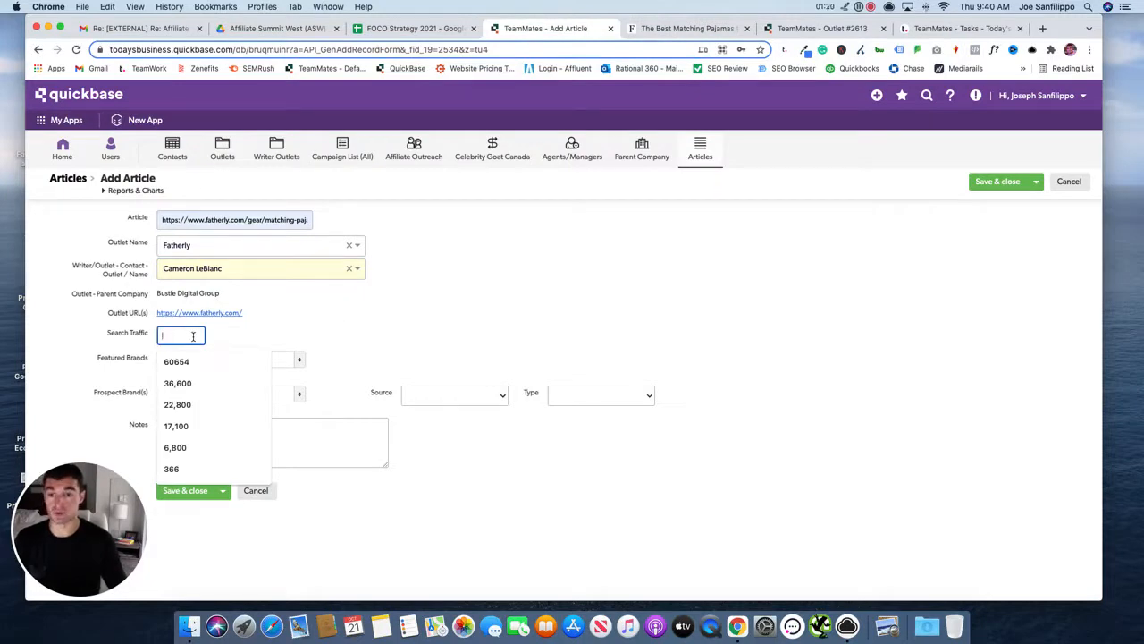
pyautogui.write('12')
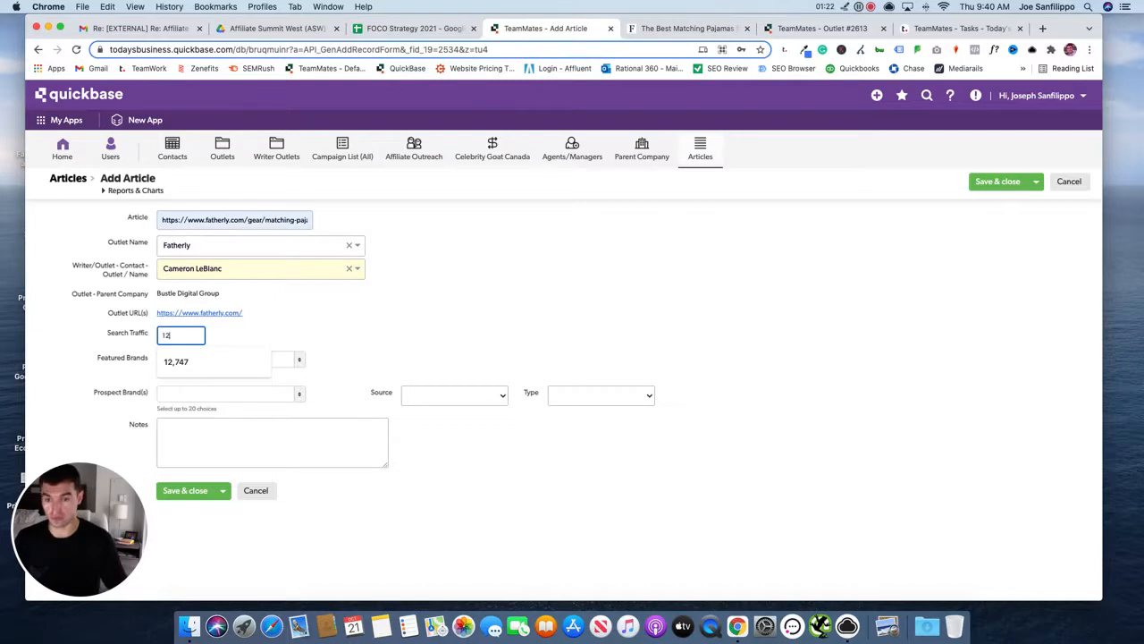
pyautogui.write('2')
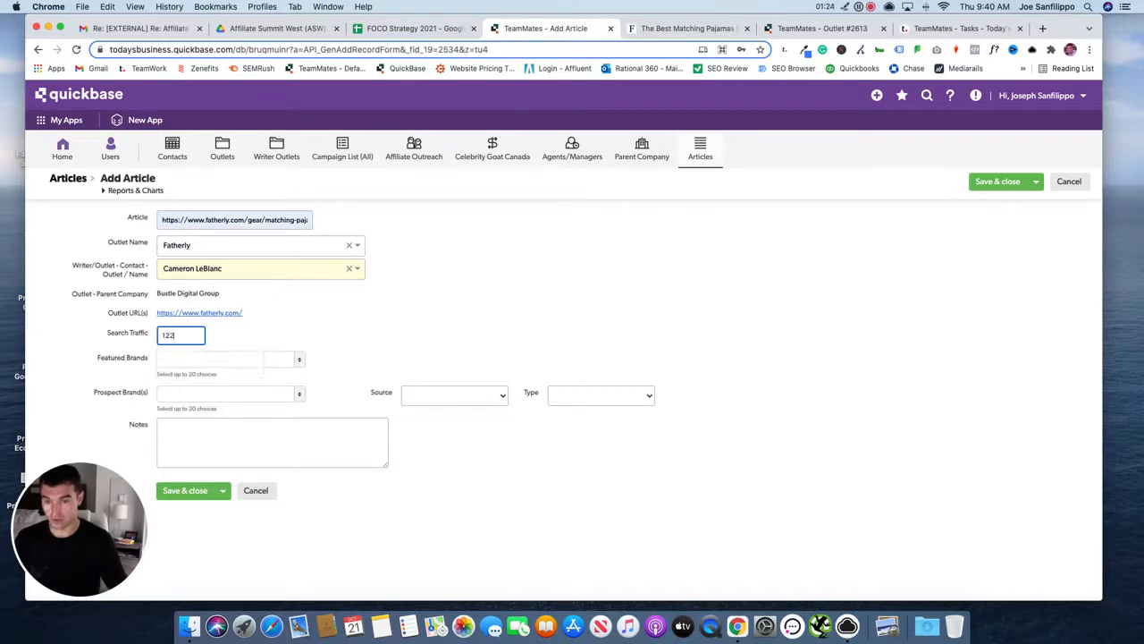
pyautogui.write('1')
pyautogui.press('BackSpace')
pyautogui.press('BackSpace')
pyautogui.press('BackSpace')
pyautogui.press('BackSpace')
pyautogui.write('12,747')
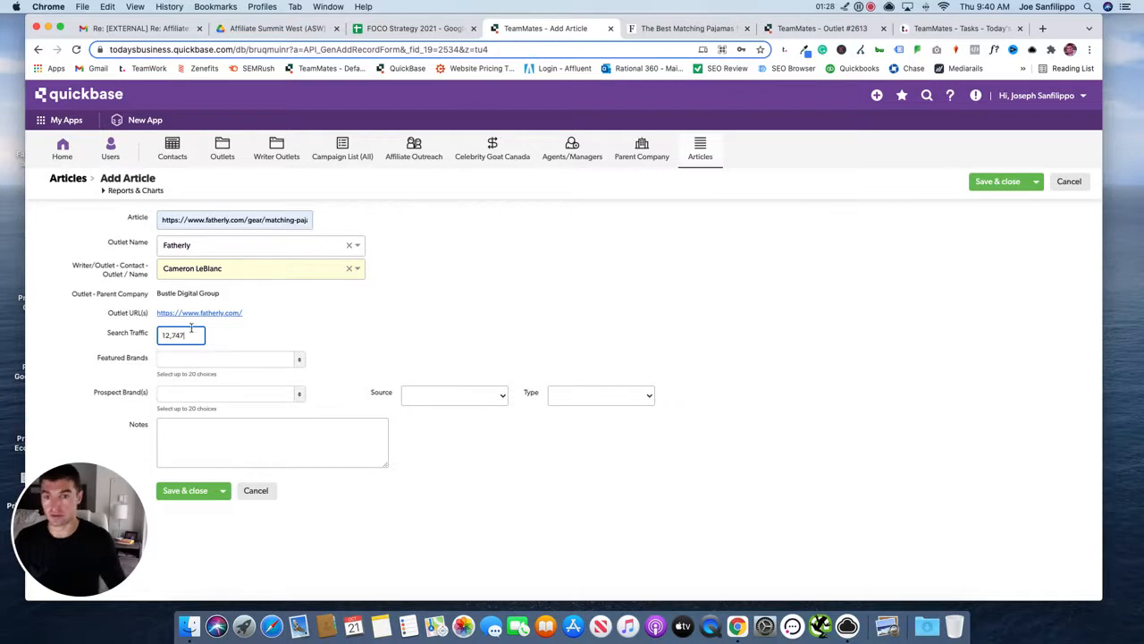
pyautogui.click(429, 30)
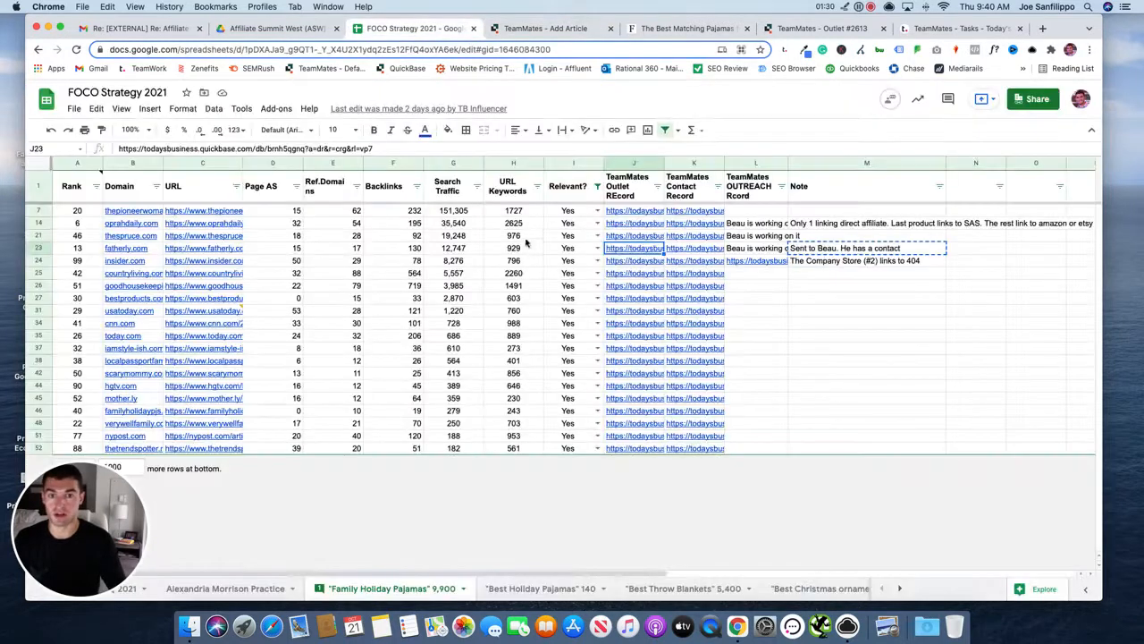
pyautogui.click(458, 247)
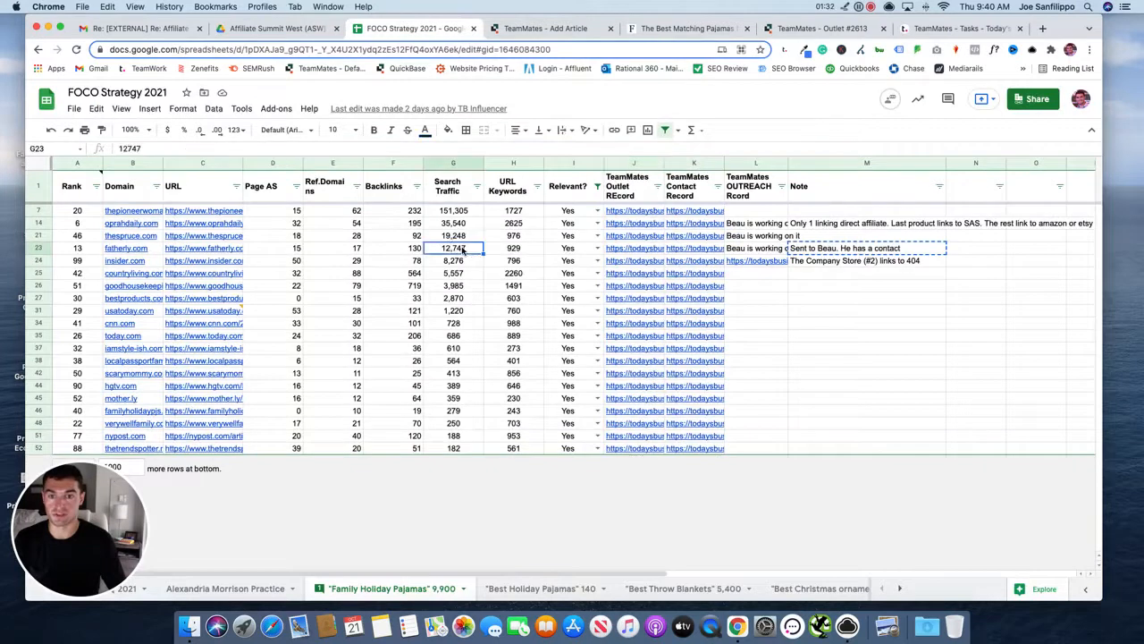
pyautogui.click(684, 27)
pyautogui.click(547, 28)
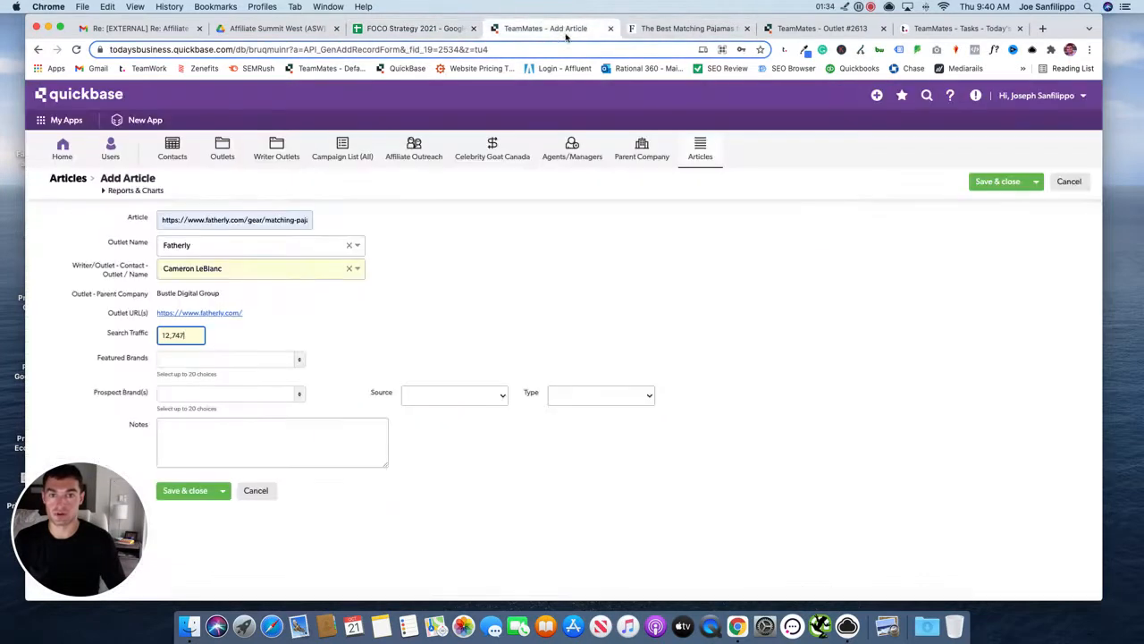
pyautogui.click(326, 292)
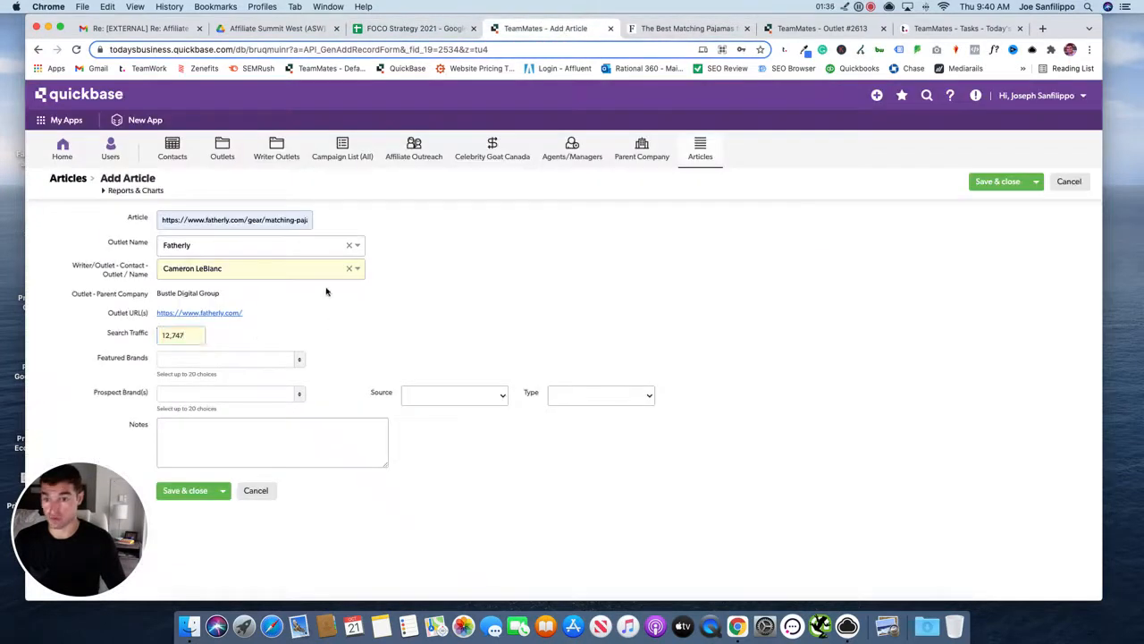
# - Select FOCO as the article's prospect brand
pyautogui.click(237, 398)
pyautogui.scroll(-3, 220, 472)
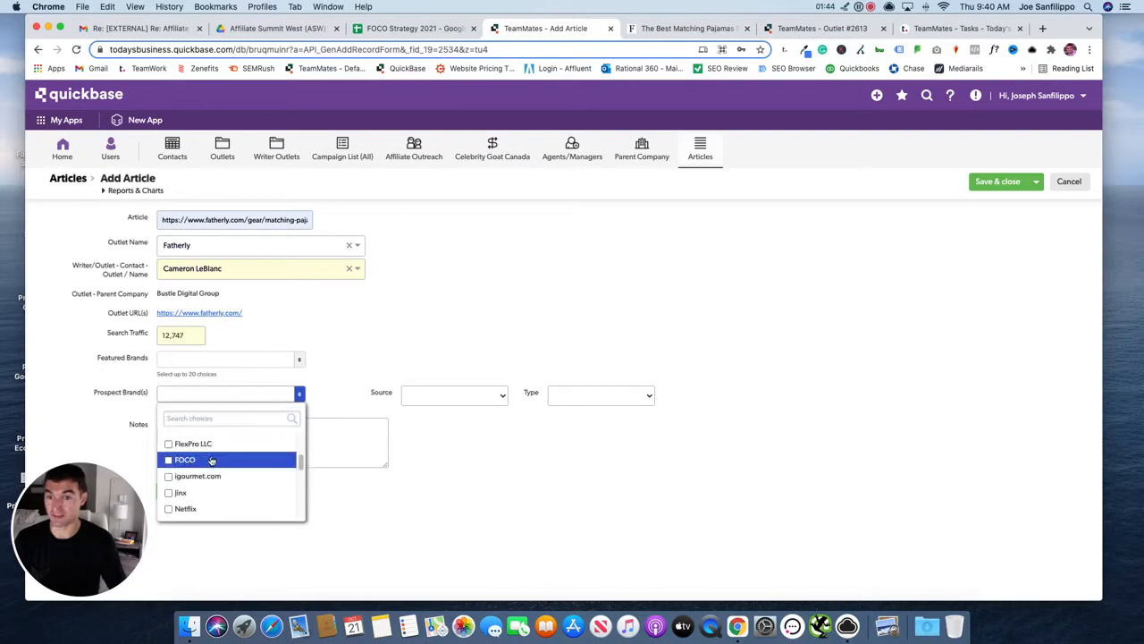
pyautogui.click(208, 460)
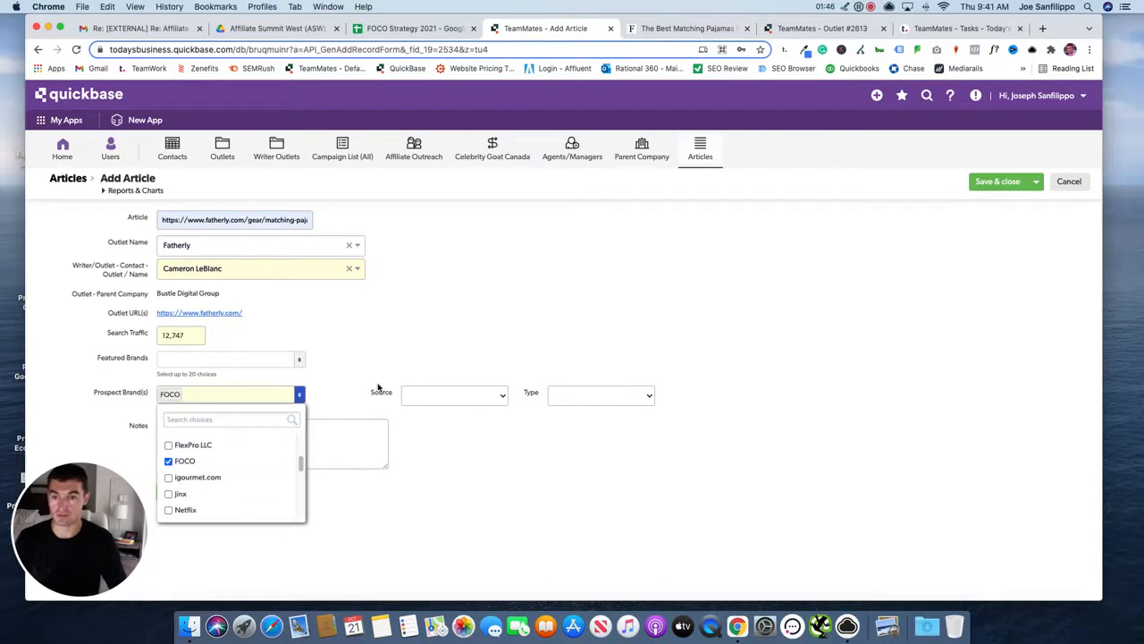
pyautogui.click(381, 355)
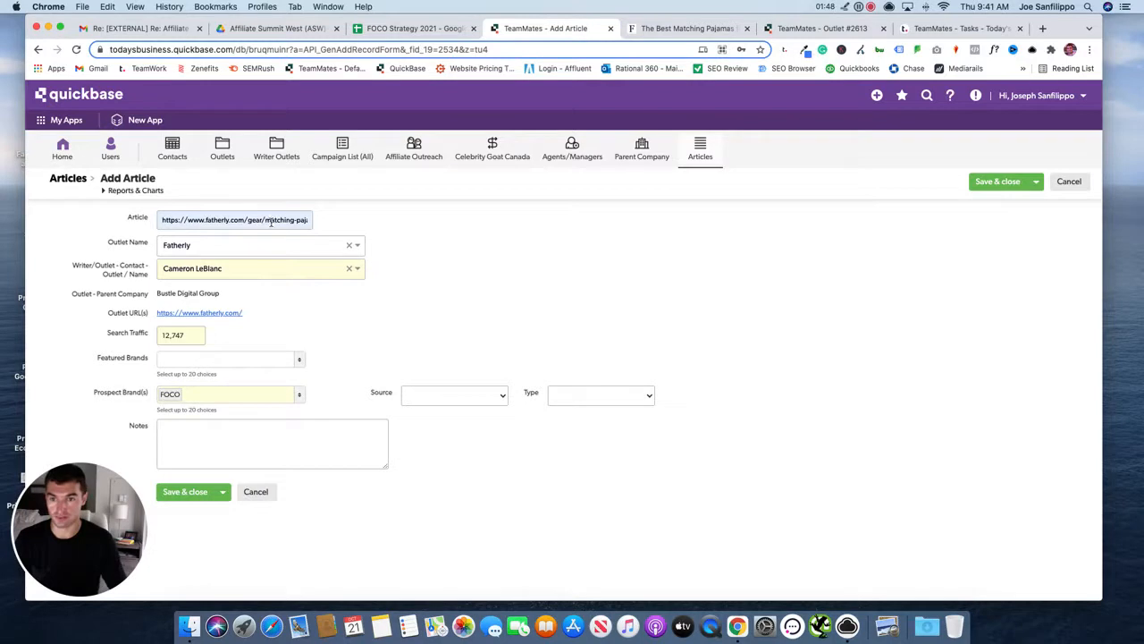
# - Set the article's source to Non-Brand and its type to Roundup
pyautogui.click(449, 396)
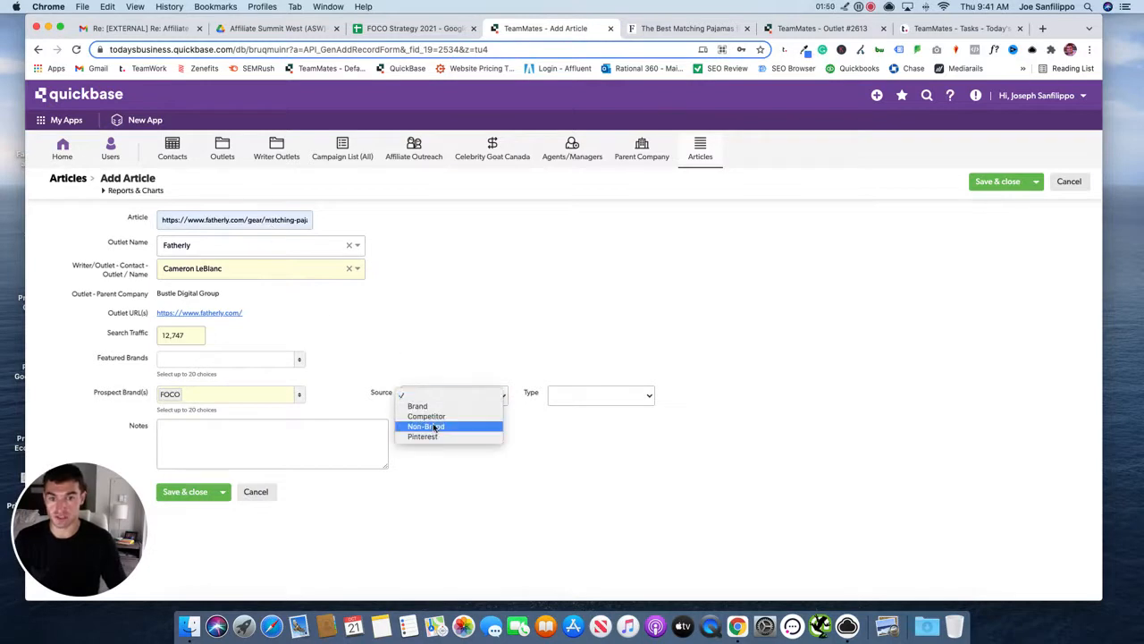
pyautogui.click(434, 427)
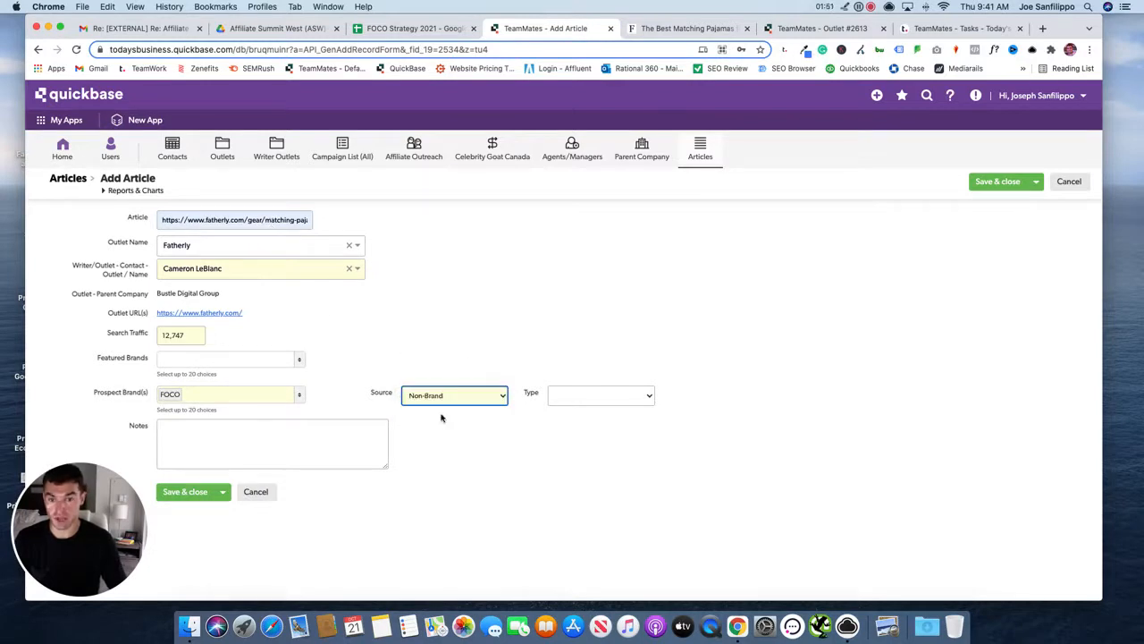
pyautogui.click(420, 31)
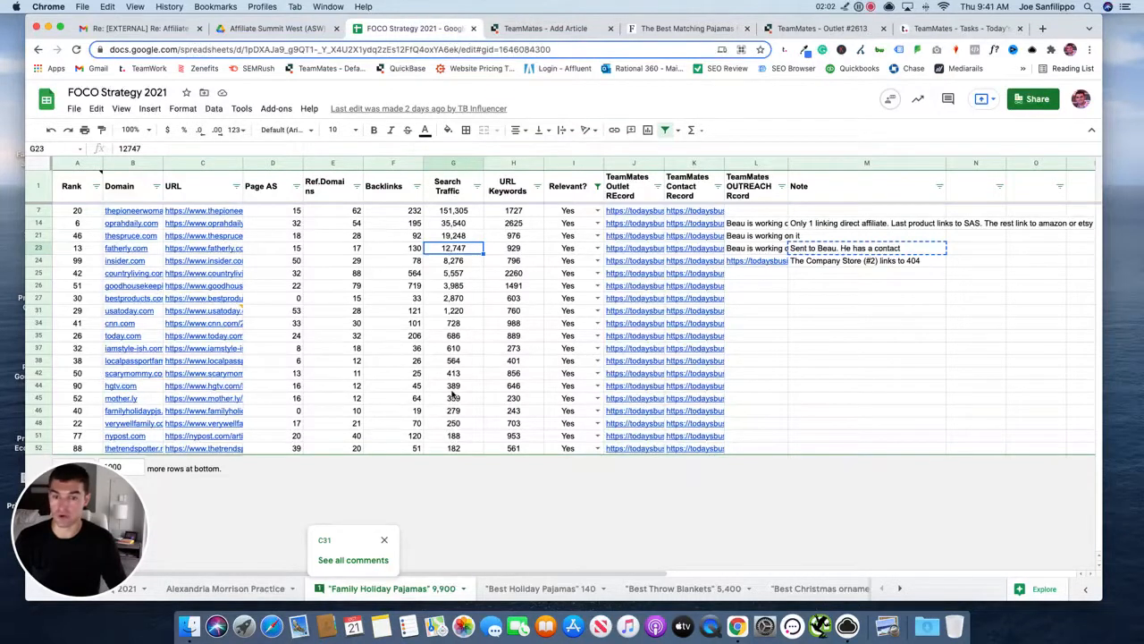
pyautogui.click(560, 34)
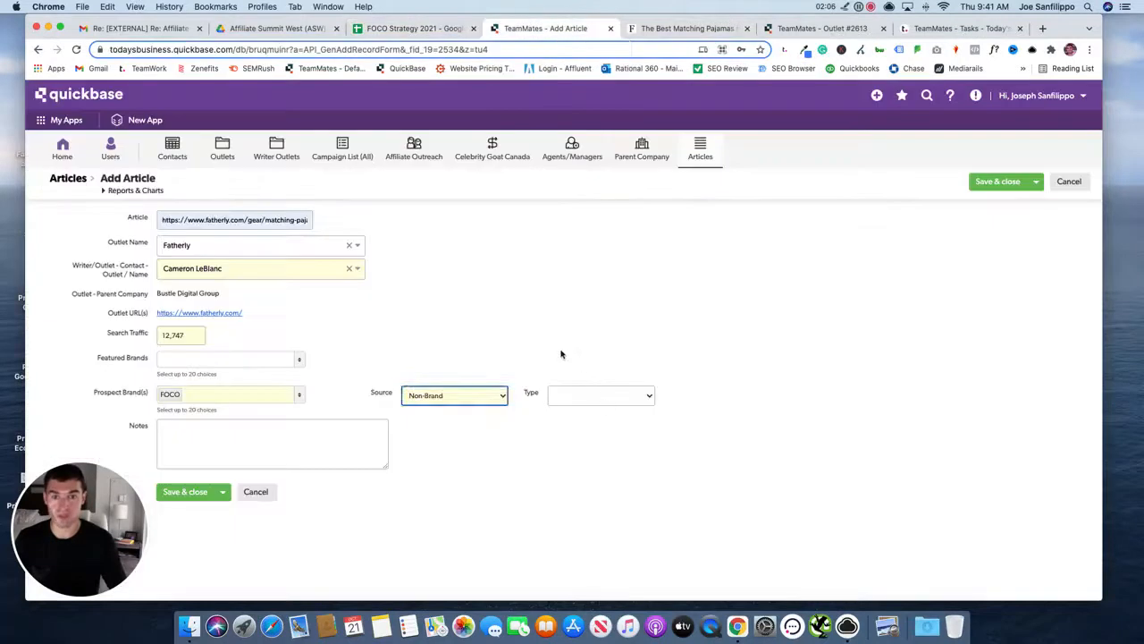
pyautogui.click(576, 400)
pyautogui.click(580, 435)
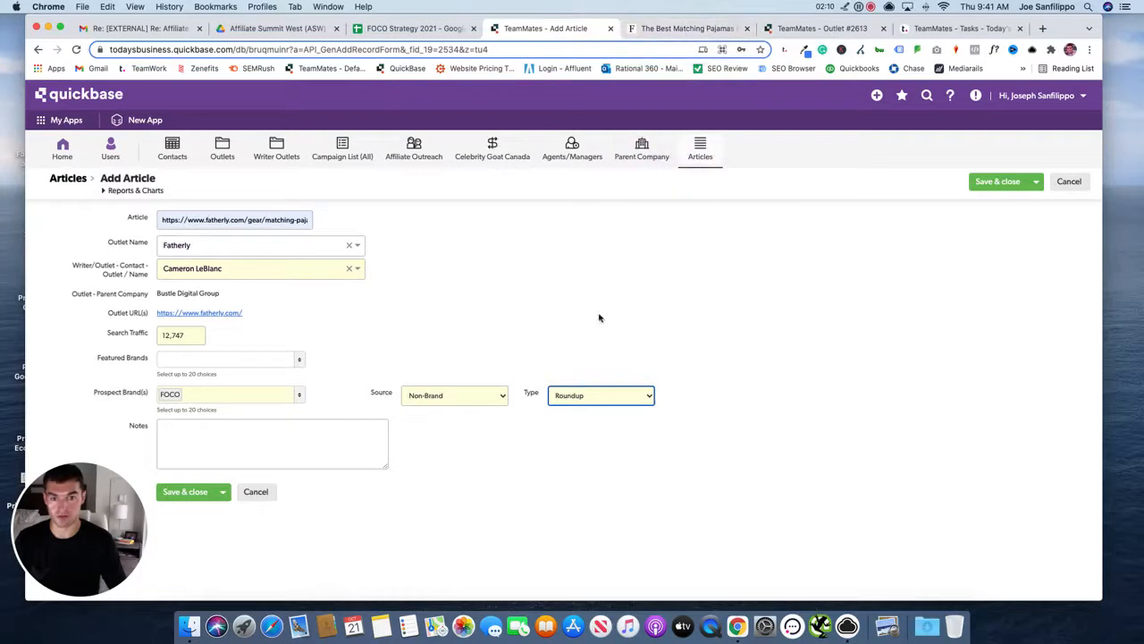
pyautogui.click(590, 399)
pyautogui.click(590, 396)
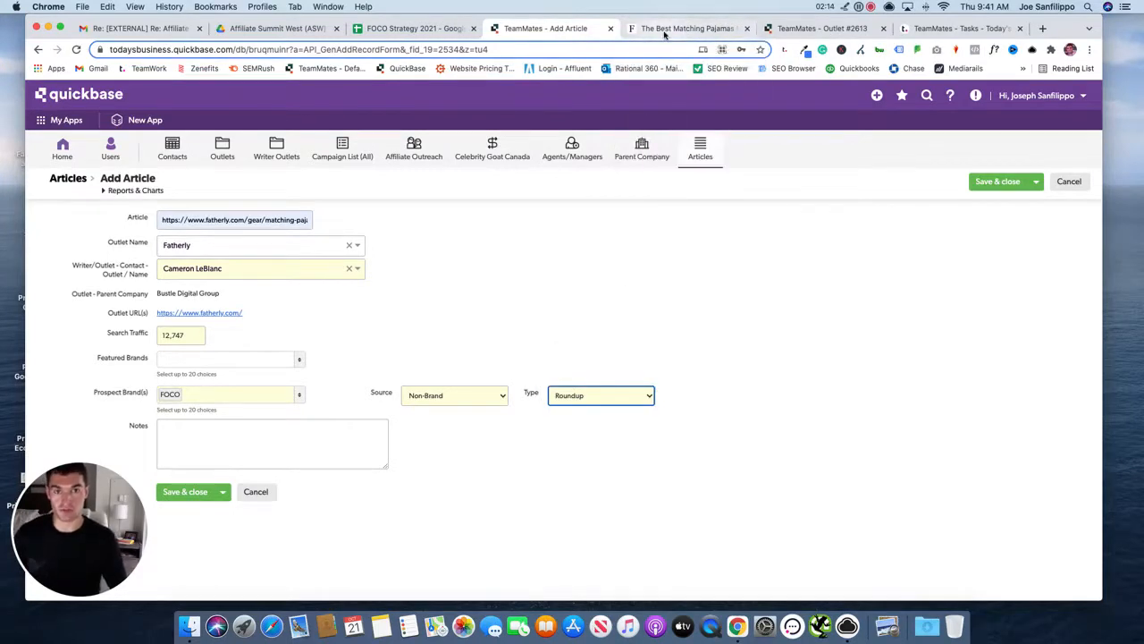
# - Copy the fatherly.com row's outreach remark and note from the FOCO Strategy sheet into the article's notes
pyautogui.click(276, 445)
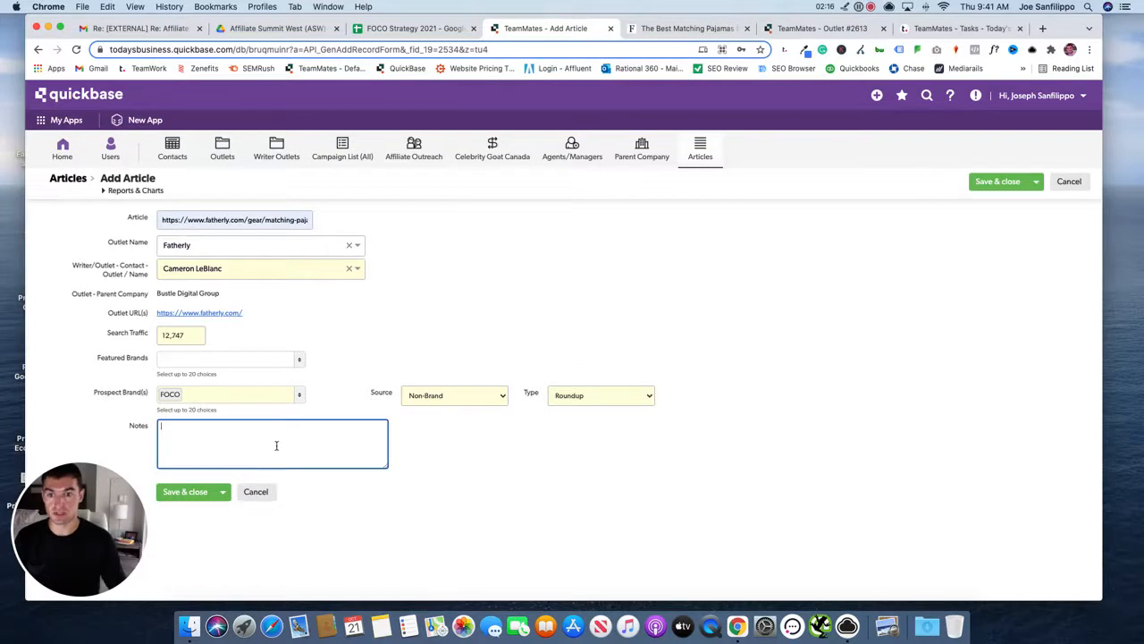
pyautogui.click(449, 34)
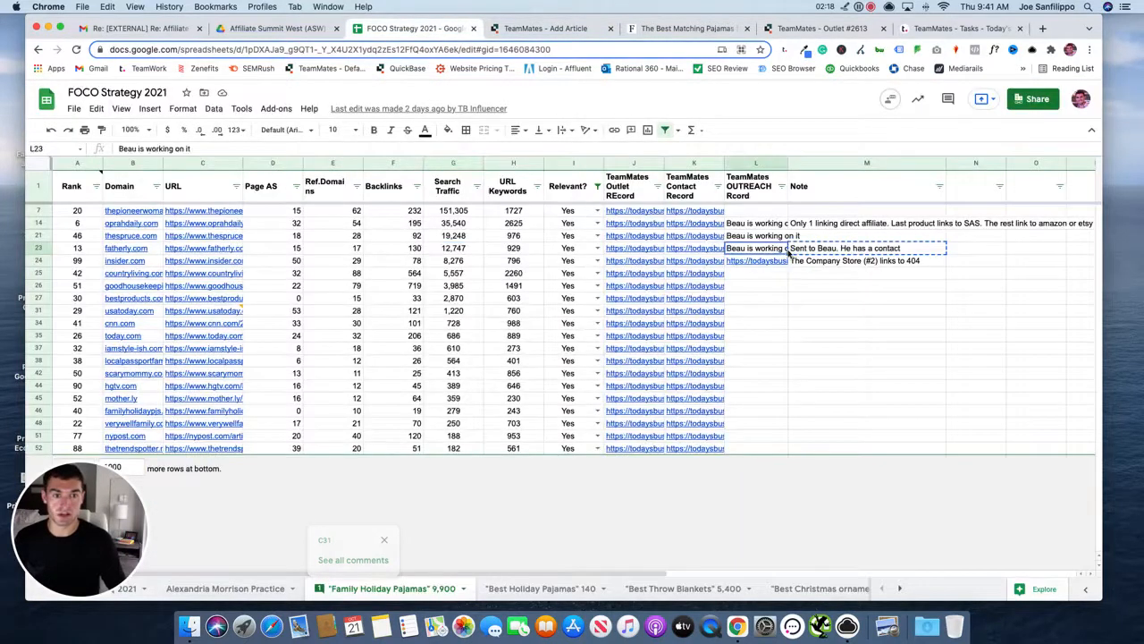
pyautogui.moveTo(775, 249); pyautogui.dragTo(800, 247)
pyautogui.press('super+c')
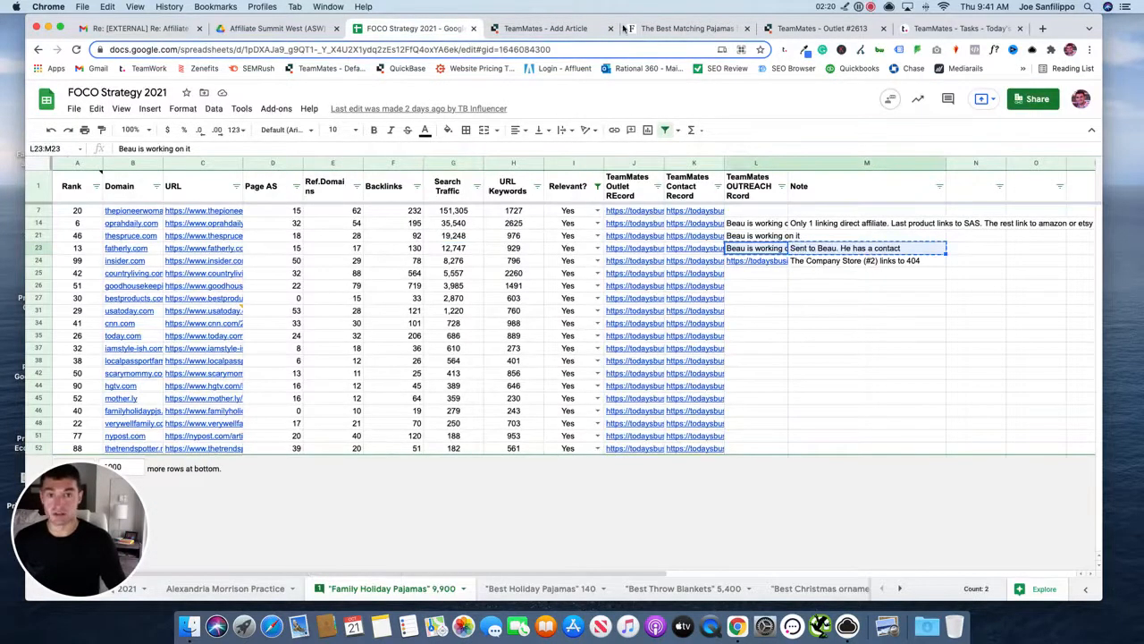
pyautogui.click(547, 27)
pyautogui.press('super+v')
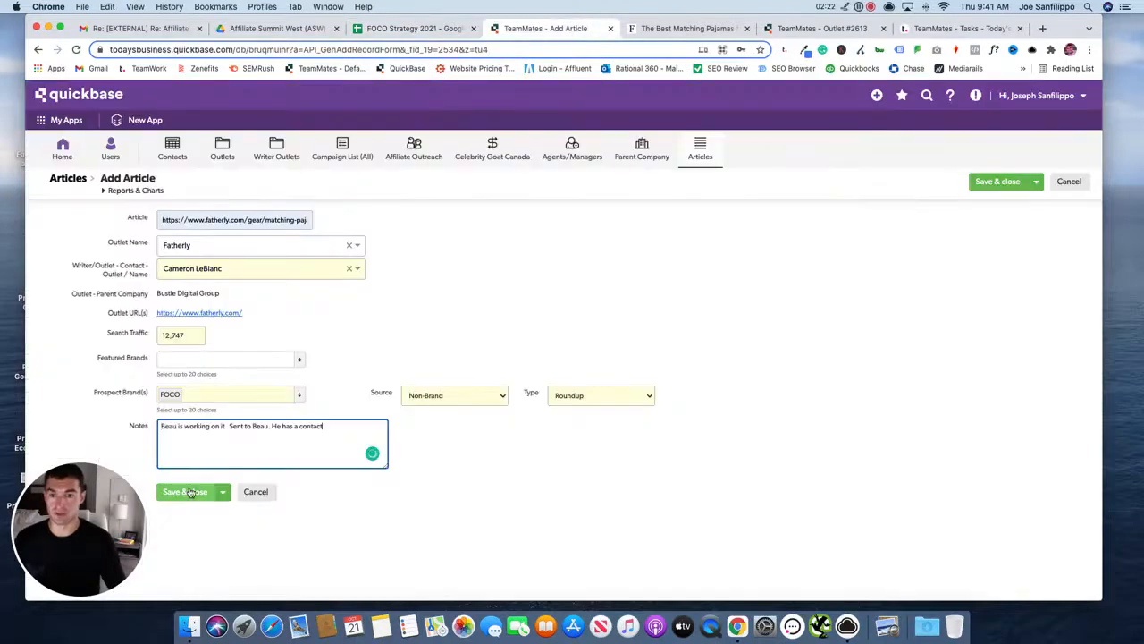
# - Add a period after the first sentence of the notes and save the Fatherly article record
pyautogui.click(224, 428)
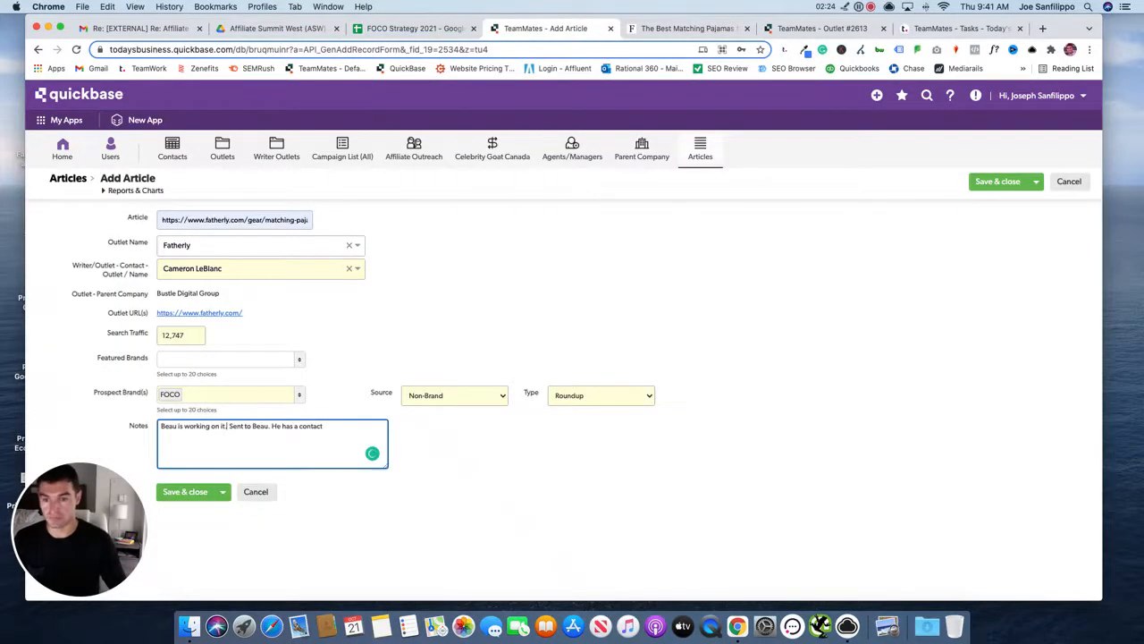
pyautogui.click(187, 491)
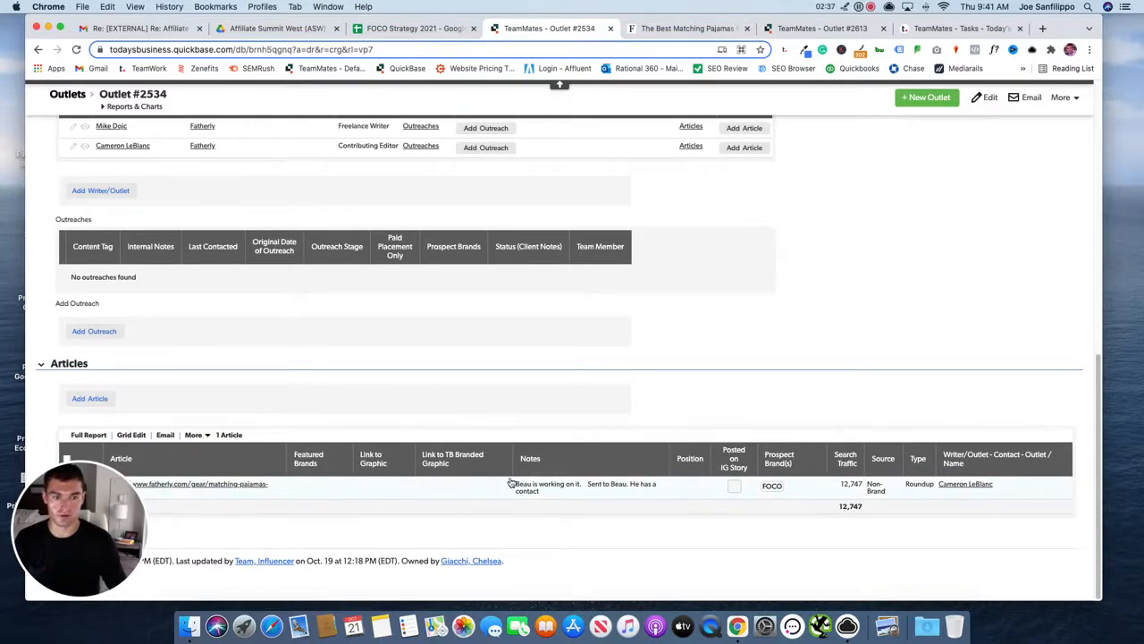
pyautogui.scroll(8, 502, 467)
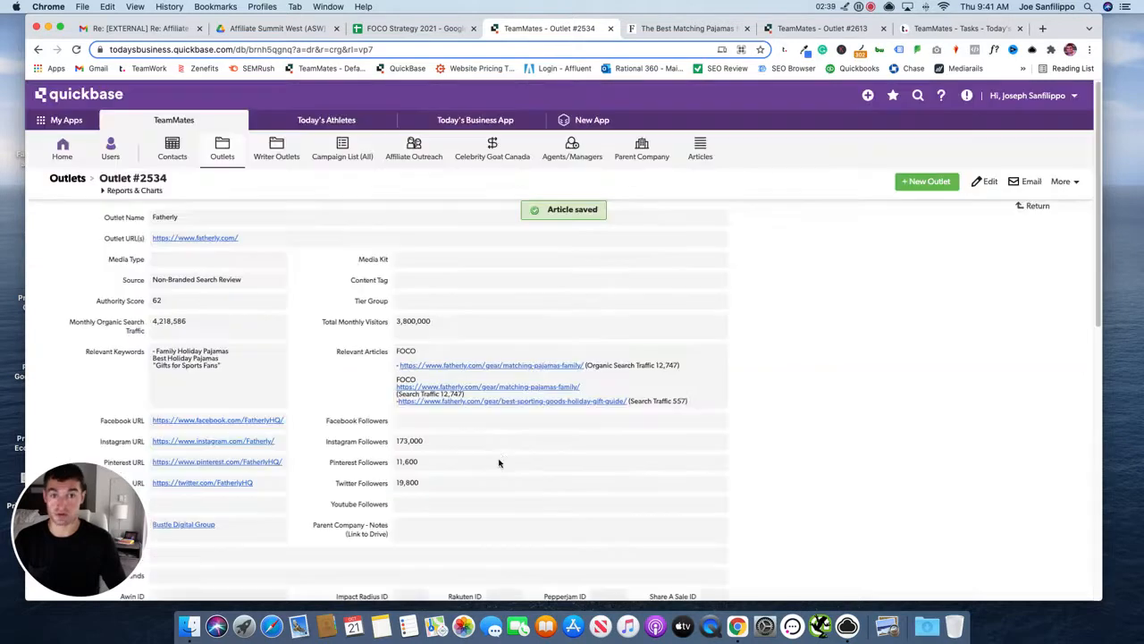
# - Close the Fatherly outlet and article pages, and view the best-sunglasses-mens article record from the GQ UK outlet's article list
pyautogui.click(610, 29)
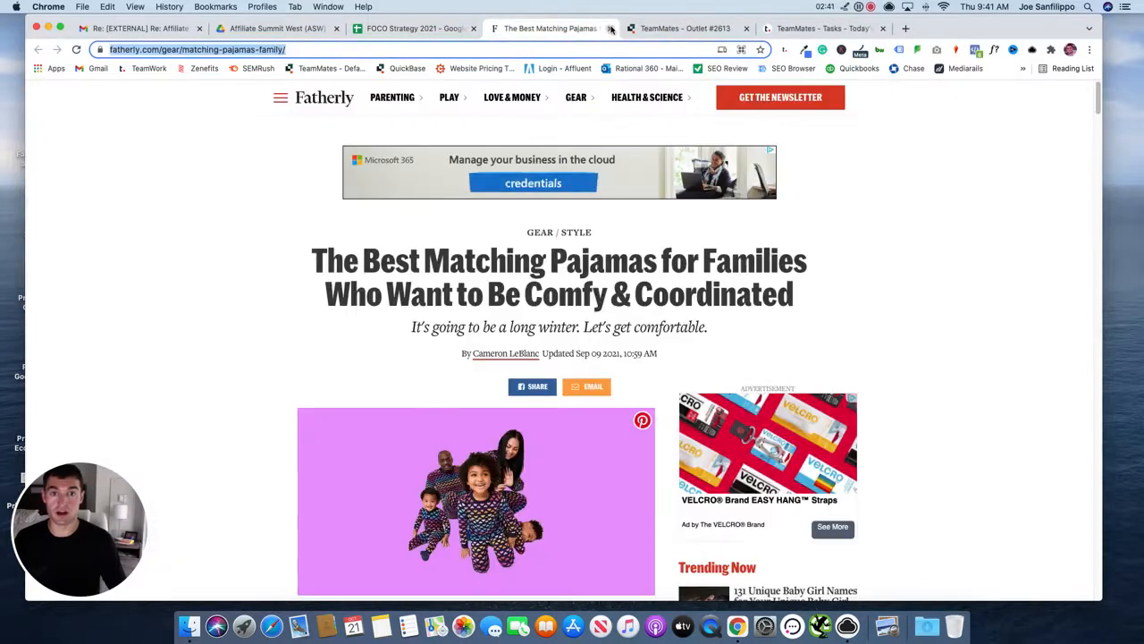
pyautogui.click(610, 29)
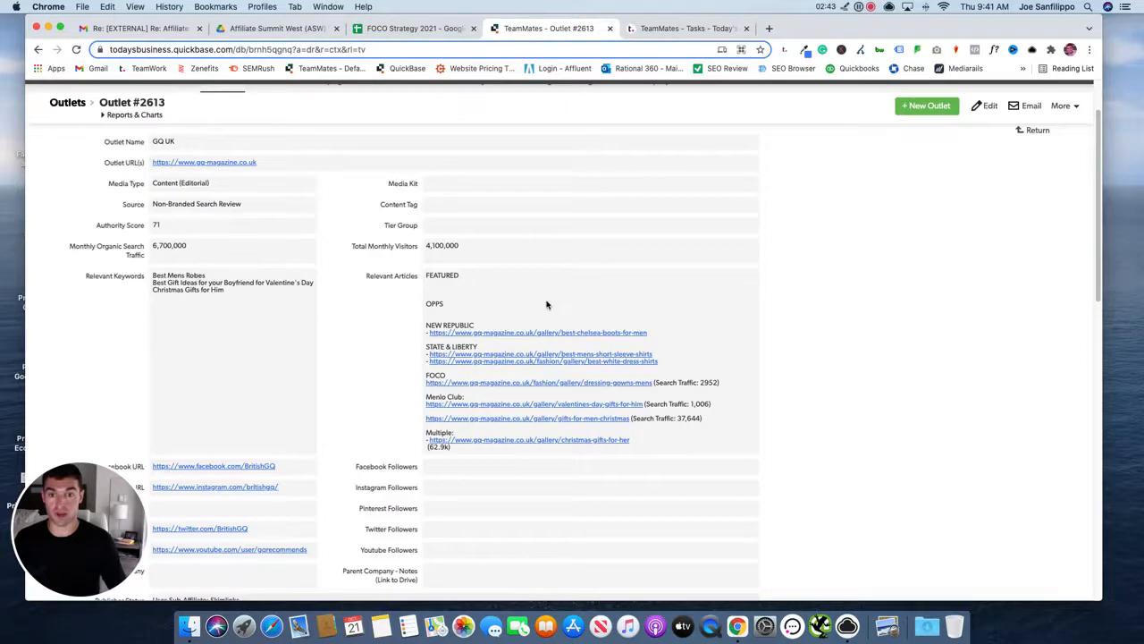
pyautogui.scroll(-5, 547, 313)
pyautogui.scroll(6, 219, 302)
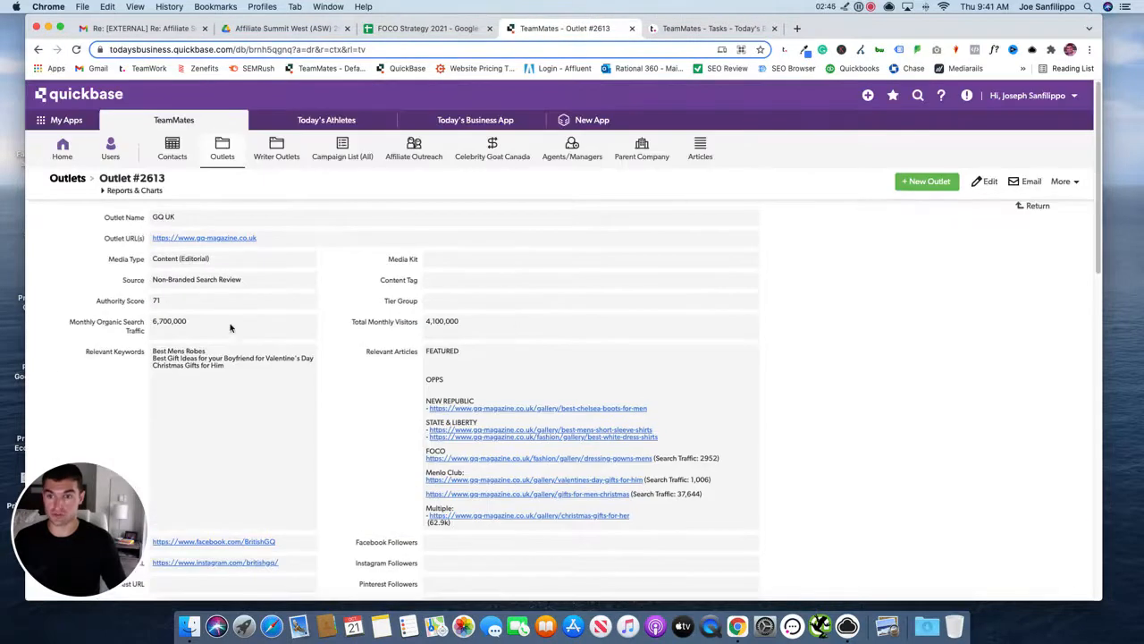
pyautogui.scroll(-15, 454, 416)
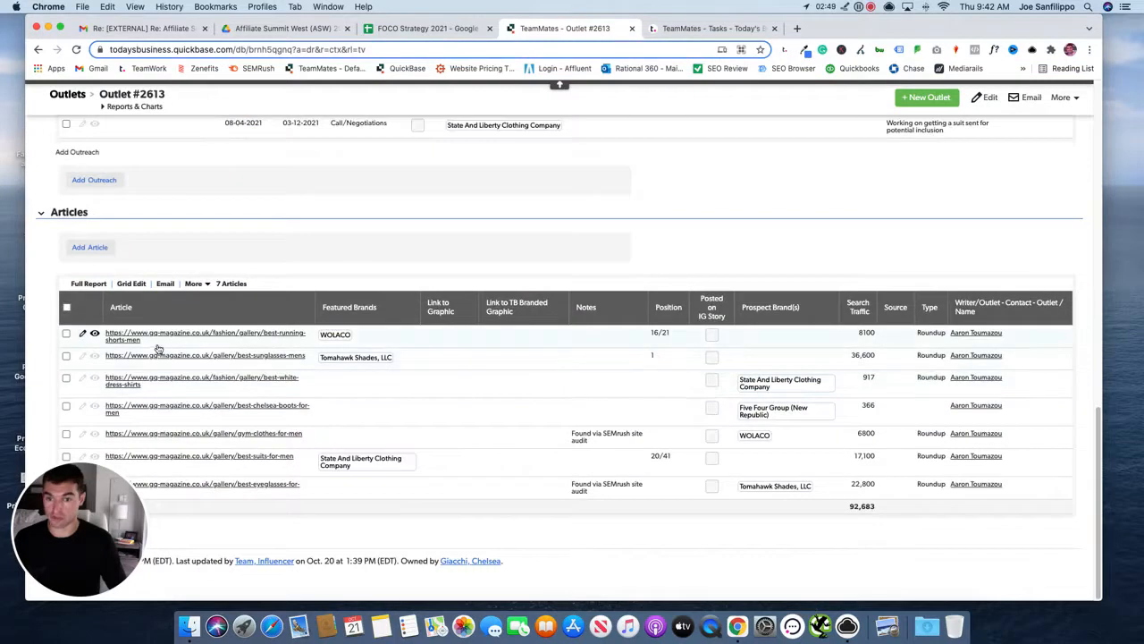
pyautogui.click(94, 355)
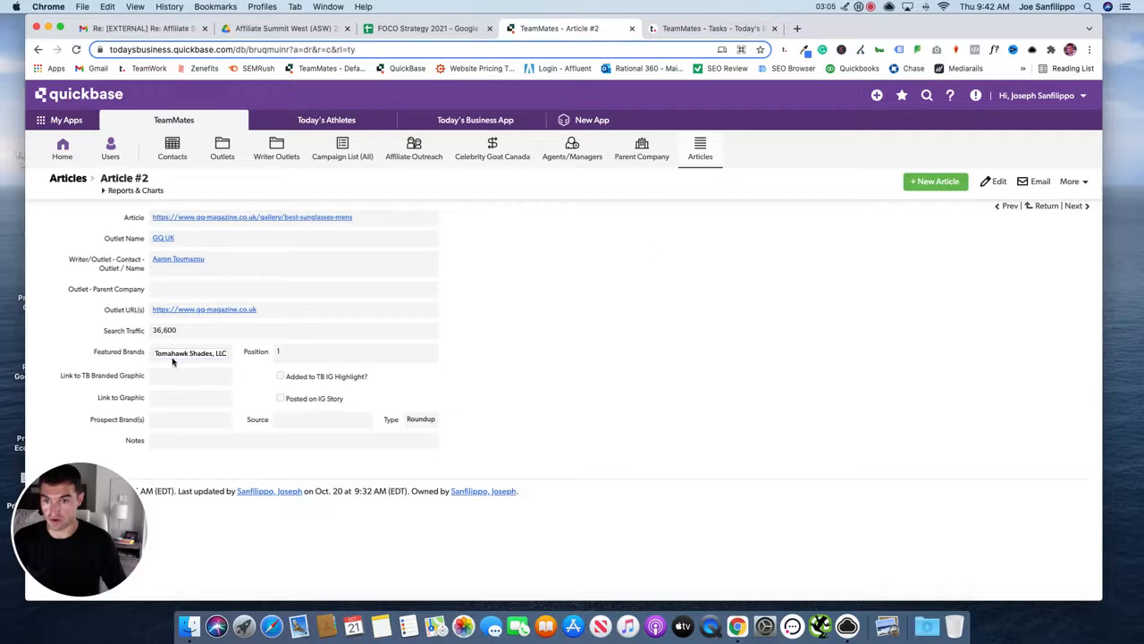
# - Start editing the sunglasses article record and open its GQ URL in a new tab to check the Tomahawk placement
pyautogui.click(997, 181)
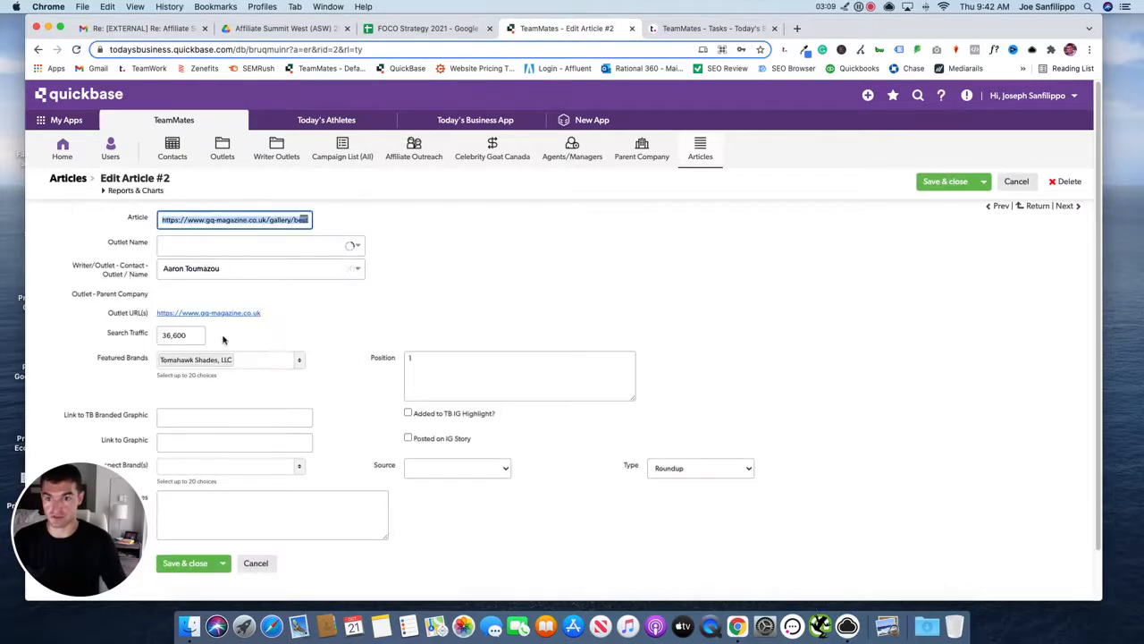
pyautogui.tripleClick(251, 221)
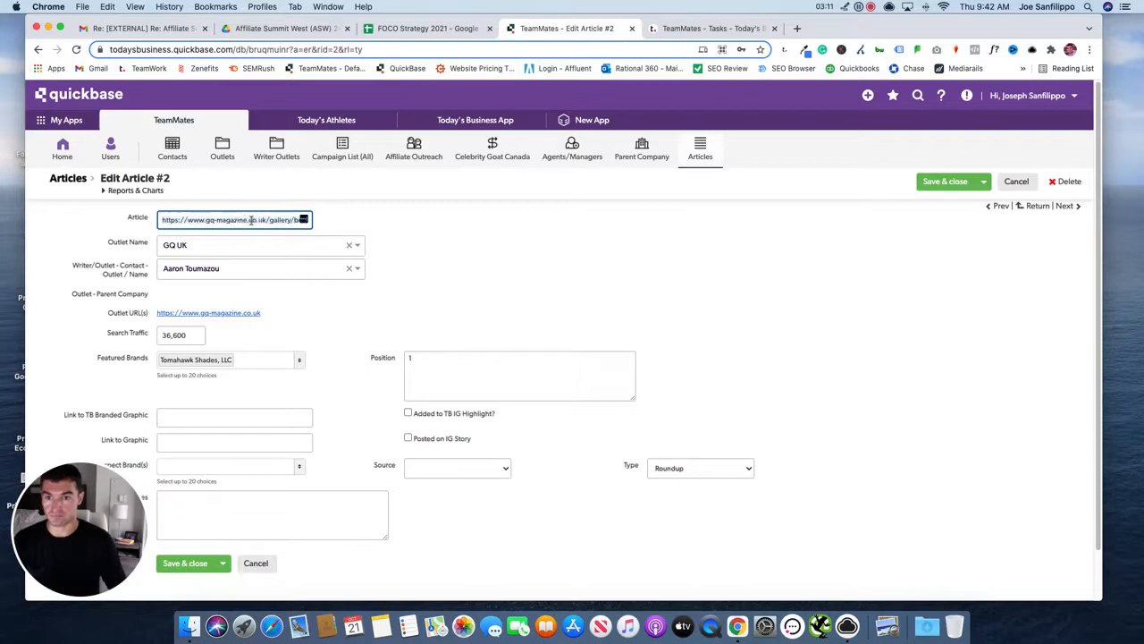
pyautogui.click(796, 30)
pyautogui.write('https://www.gq-magazine.co.uk/gallery/best-sunglasses-mens')
pyautogui.press('Return')
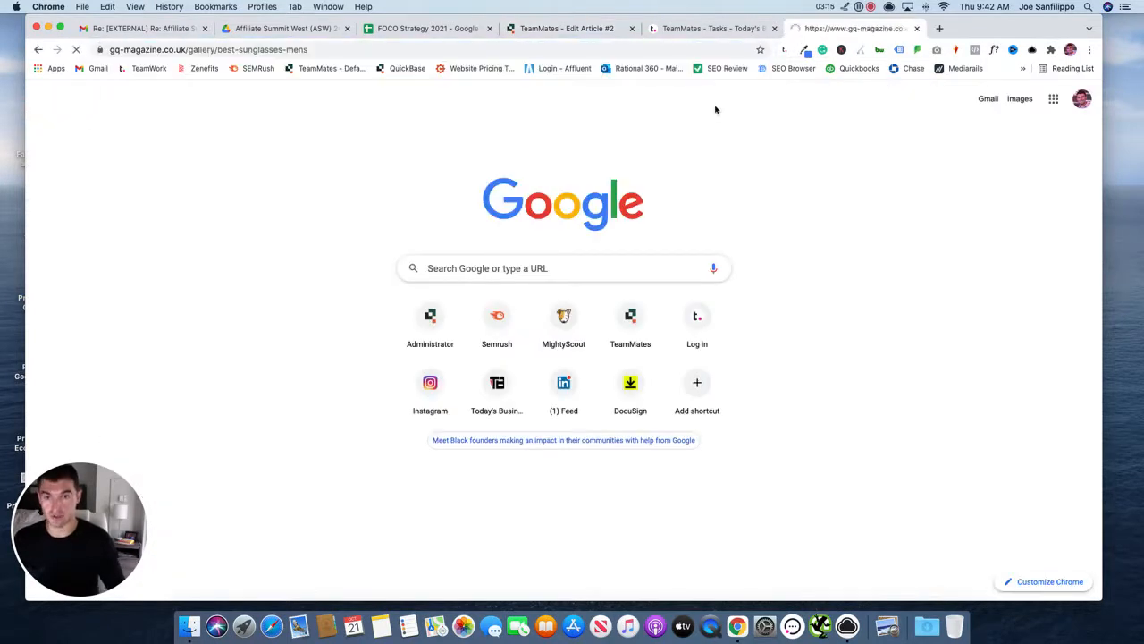
pyautogui.scroll(-15, 439, 334)
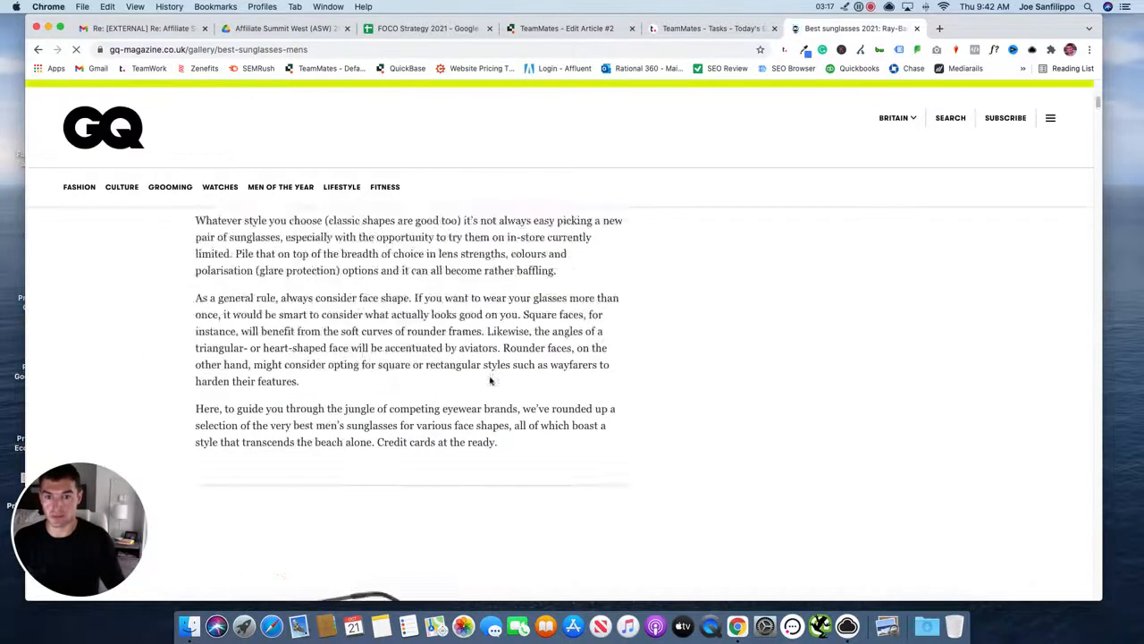
pyautogui.scroll(-5, 505, 387)
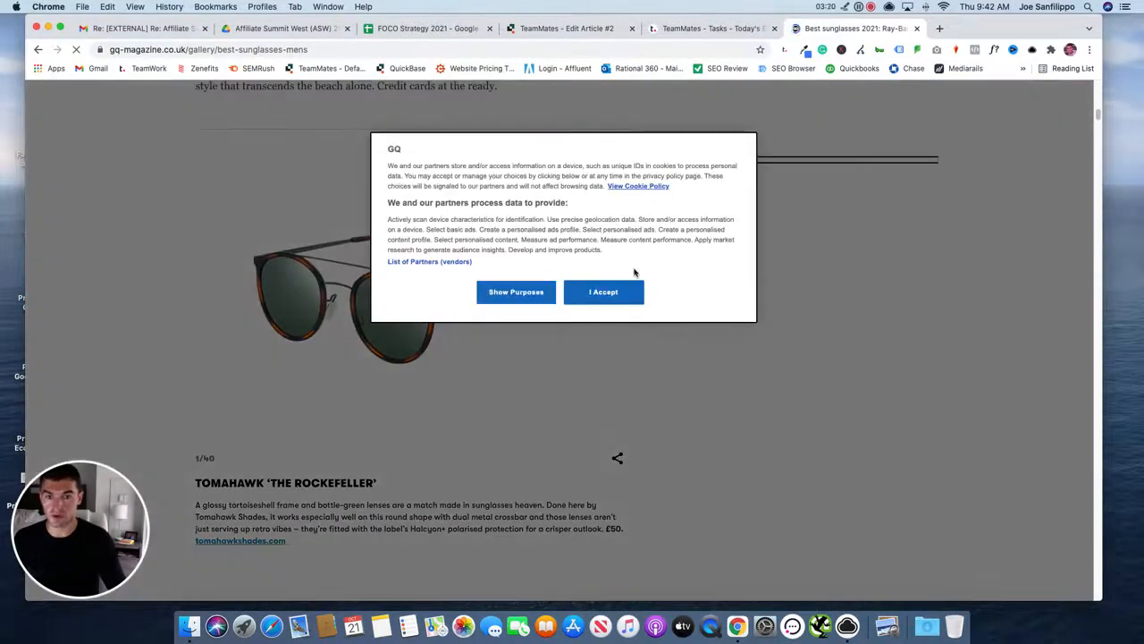
pyautogui.click(603, 291)
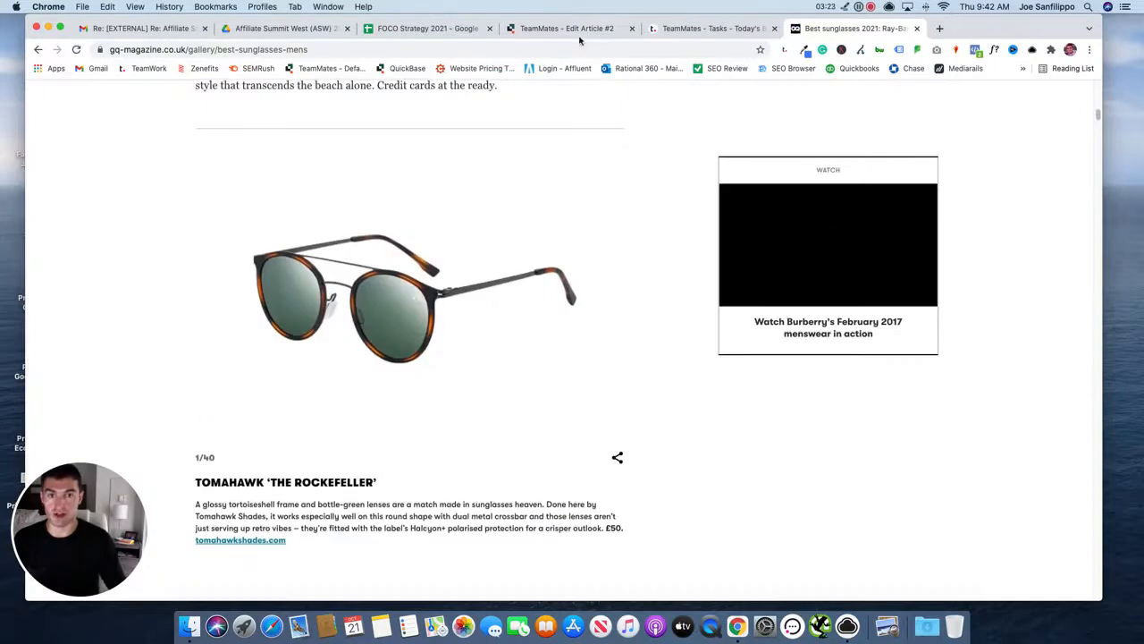
# - Set the sunglasses article's position to 1/40 in the TeamMates record
pyautogui.click(538, 32)
pyautogui.click(438, 356)
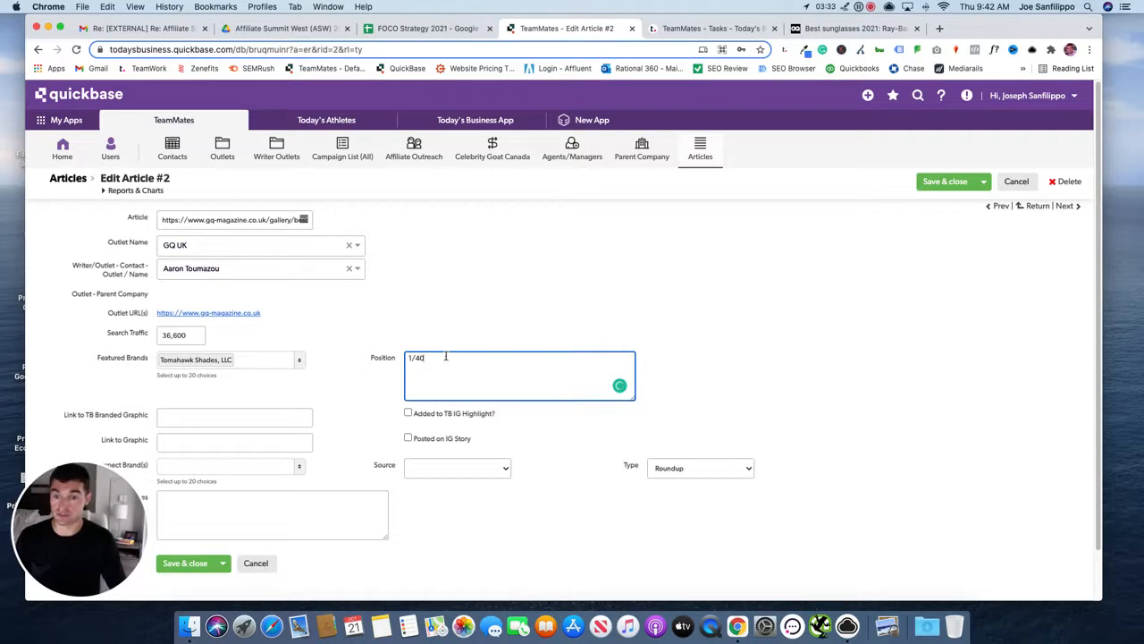
pyautogui.click(457, 327)
pyautogui.scroll(-2, 341, 370)
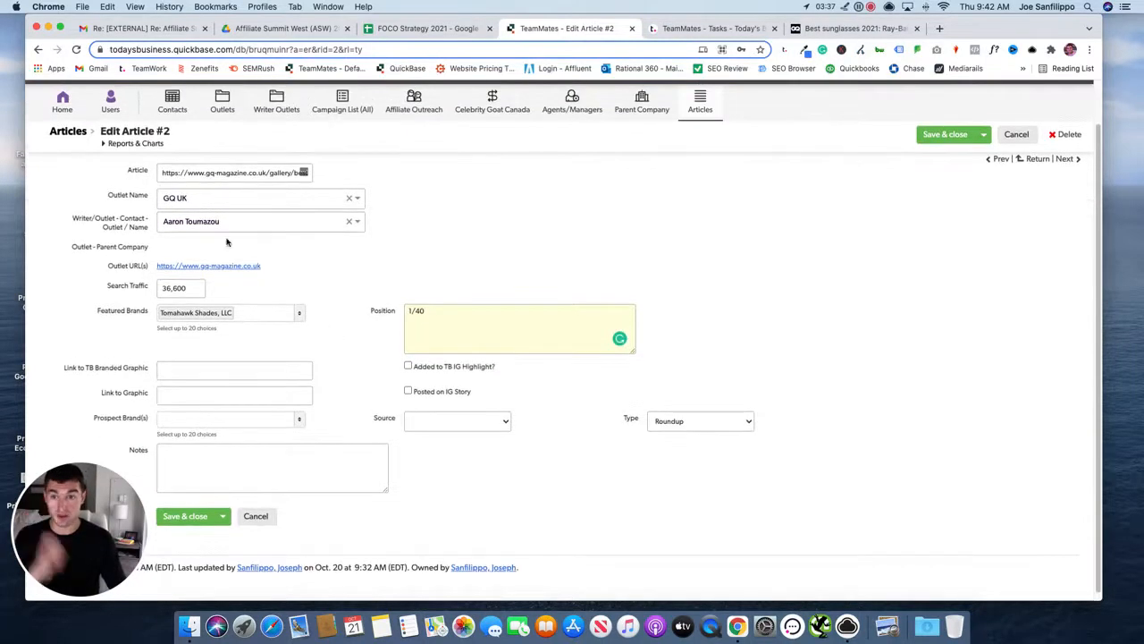
# - Look through the article's featured brand choices to check the Tomahawk Shades, LLC selection
pyautogui.click(243, 315)
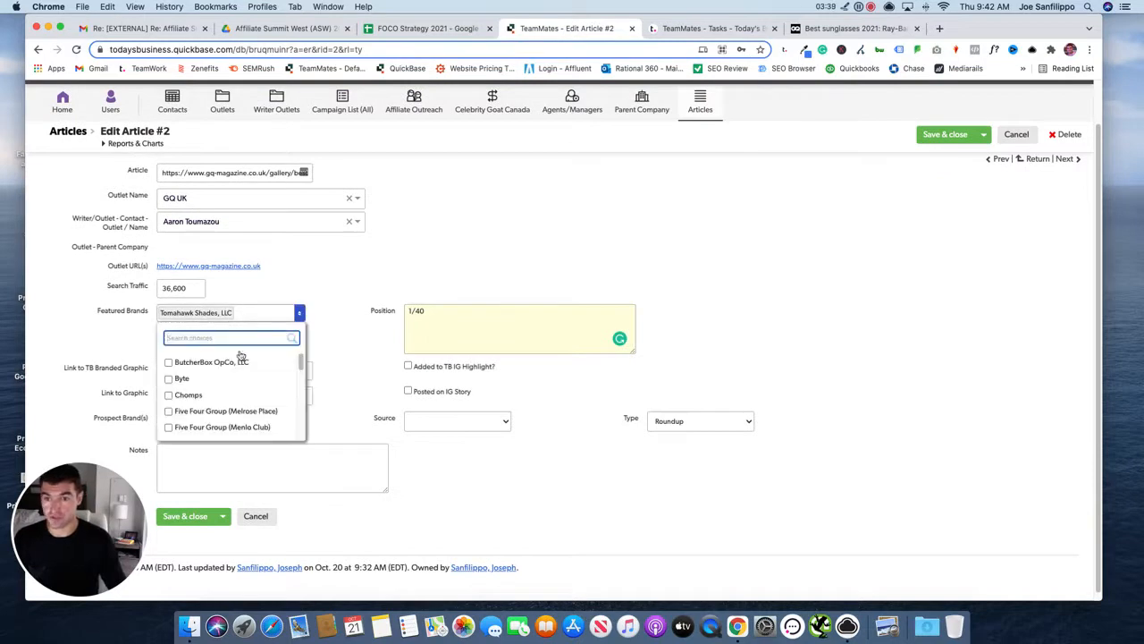
pyautogui.scroll(-10, 237, 380)
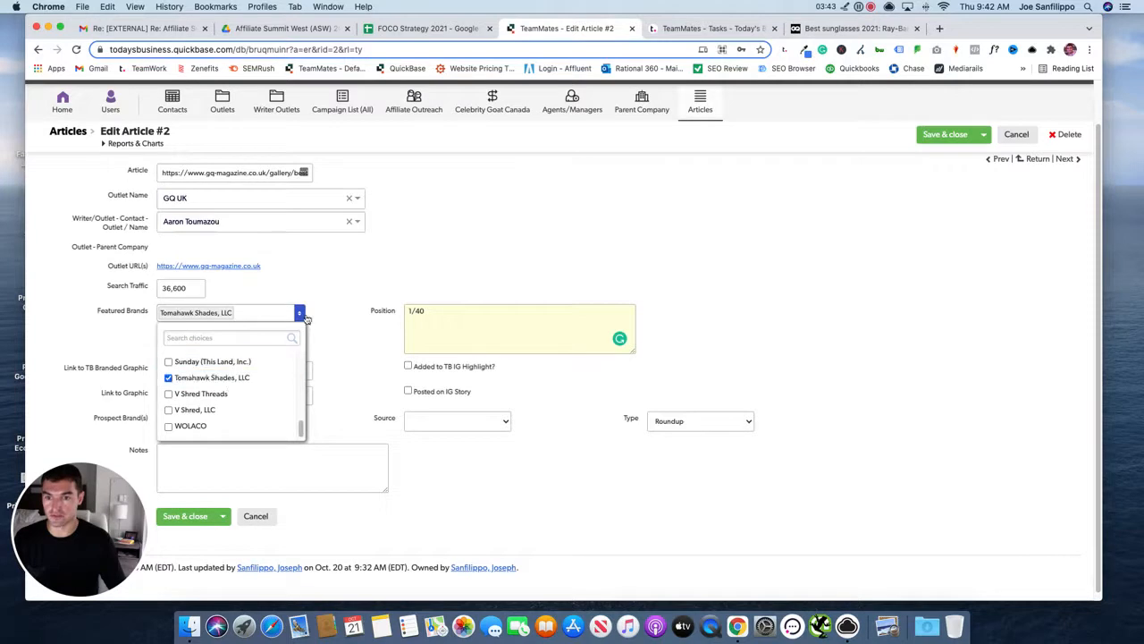
pyautogui.click(375, 263)
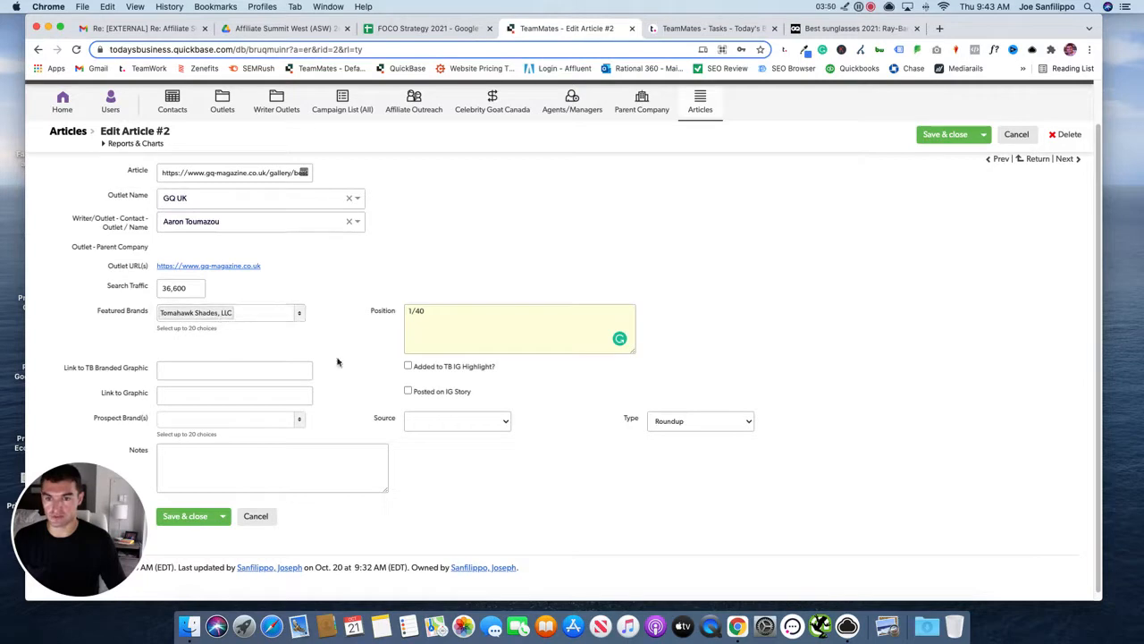
pyautogui.click(437, 326)
pyautogui.click(233, 369)
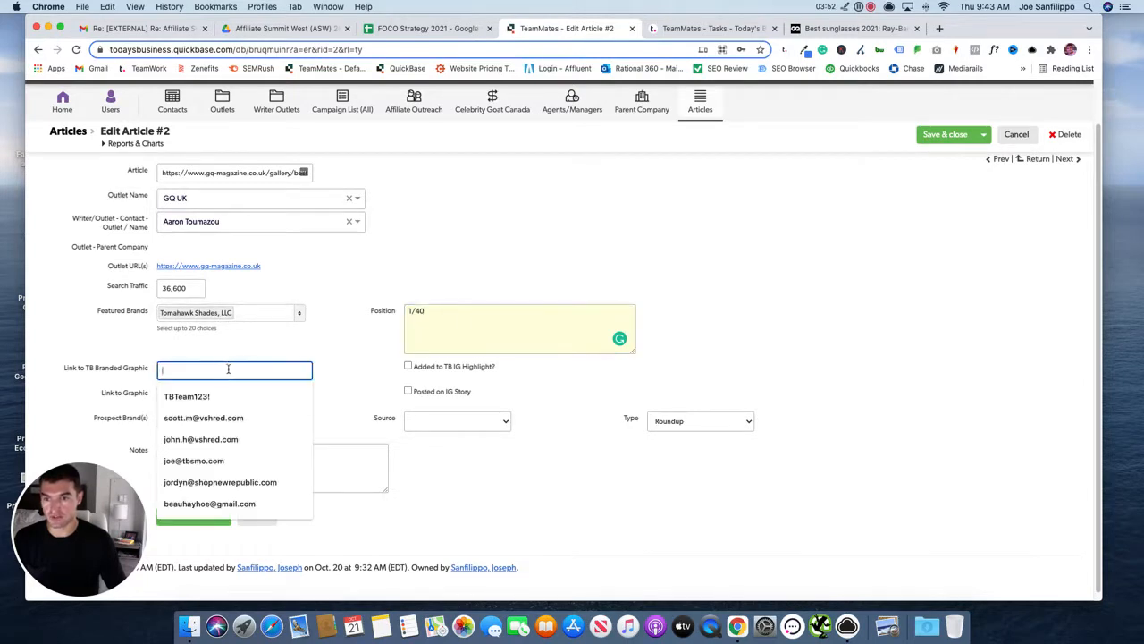
pyautogui.click(252, 396)
pyautogui.click(366, 401)
pyautogui.scroll(-1, 354, 401)
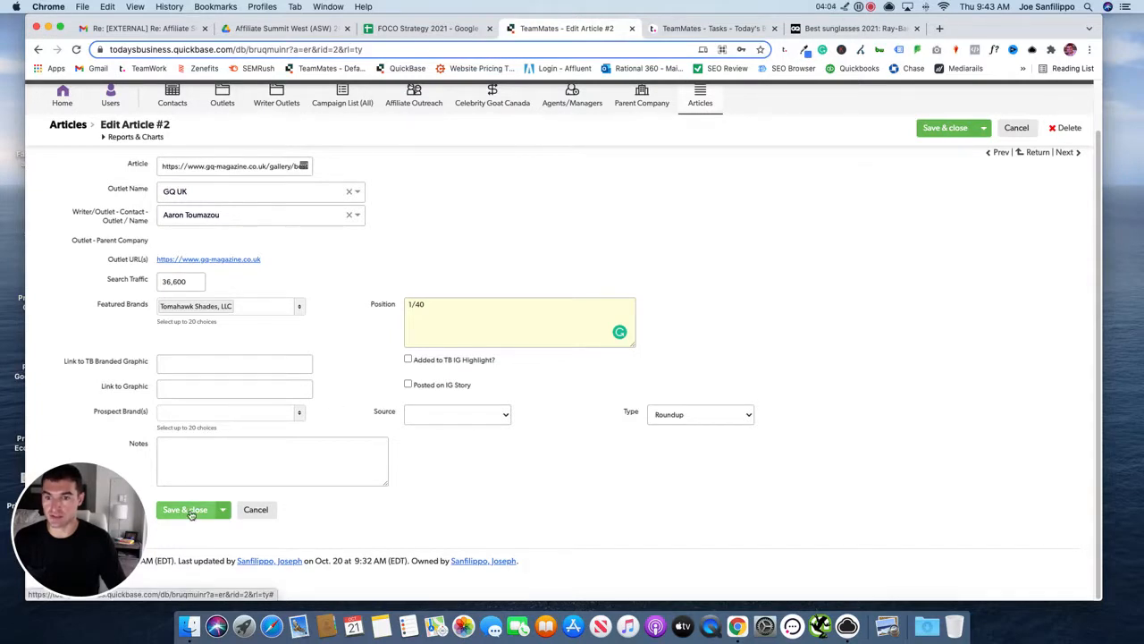
pyautogui.click(190, 362)
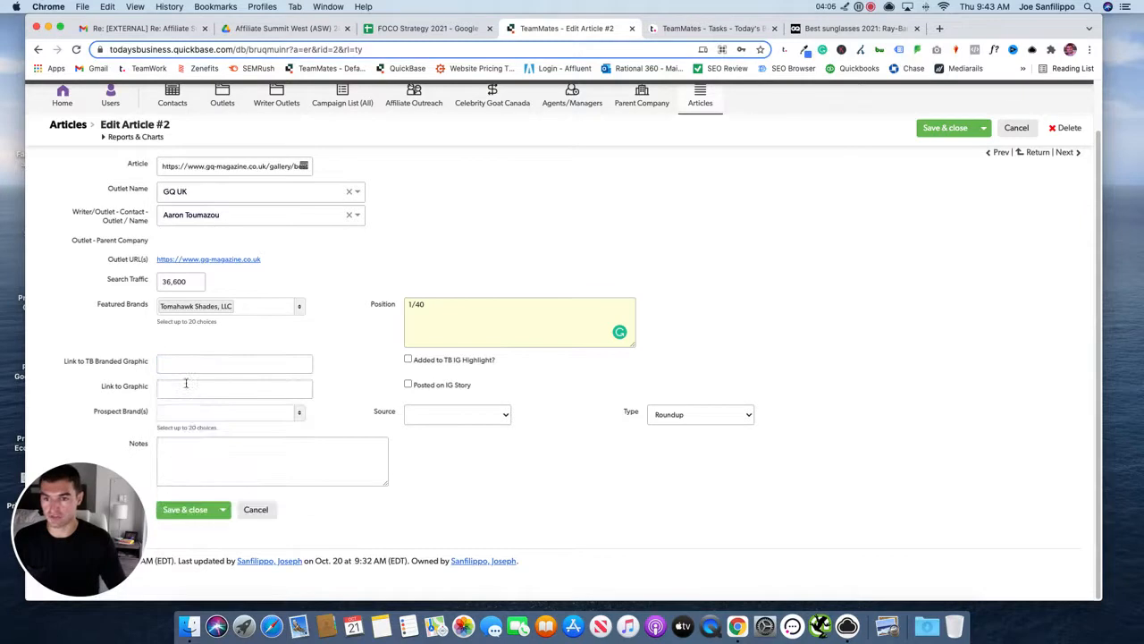
pyautogui.click(186, 386)
pyautogui.click(140, 379)
# - Search Google Drive for "content", open the Content Pieces/Placements (Affiliate Case Studies) spreadsheet and go to its Tomahawk Shades sheet
pyautogui.click(279, 28)
pyautogui.click(307, 93)
pyautogui.write('content')
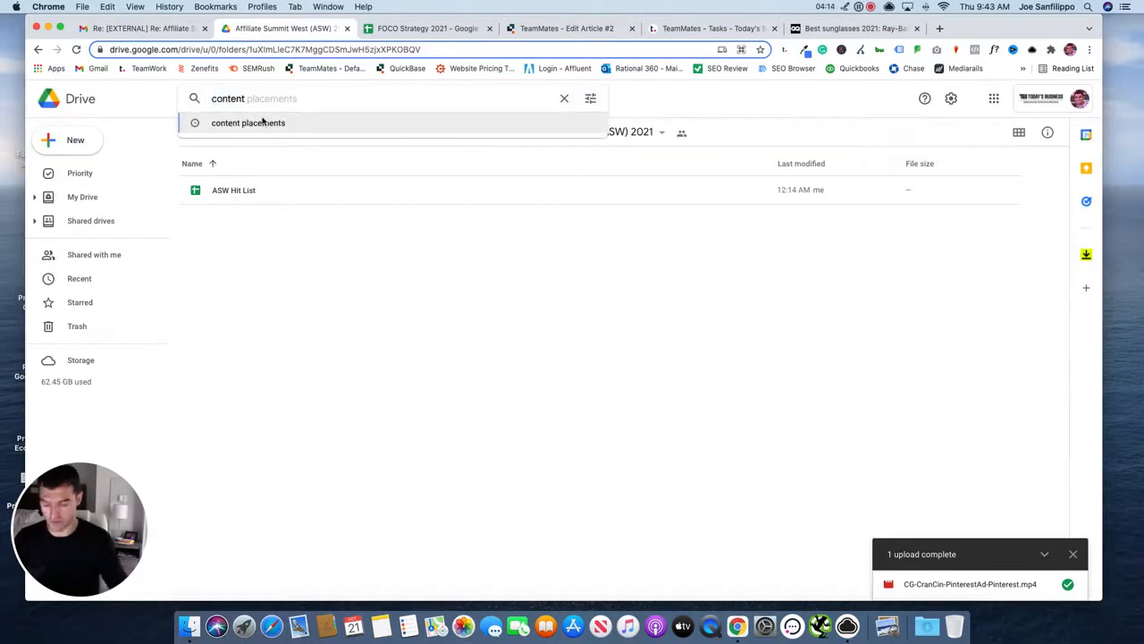
pyautogui.click(286, 150)
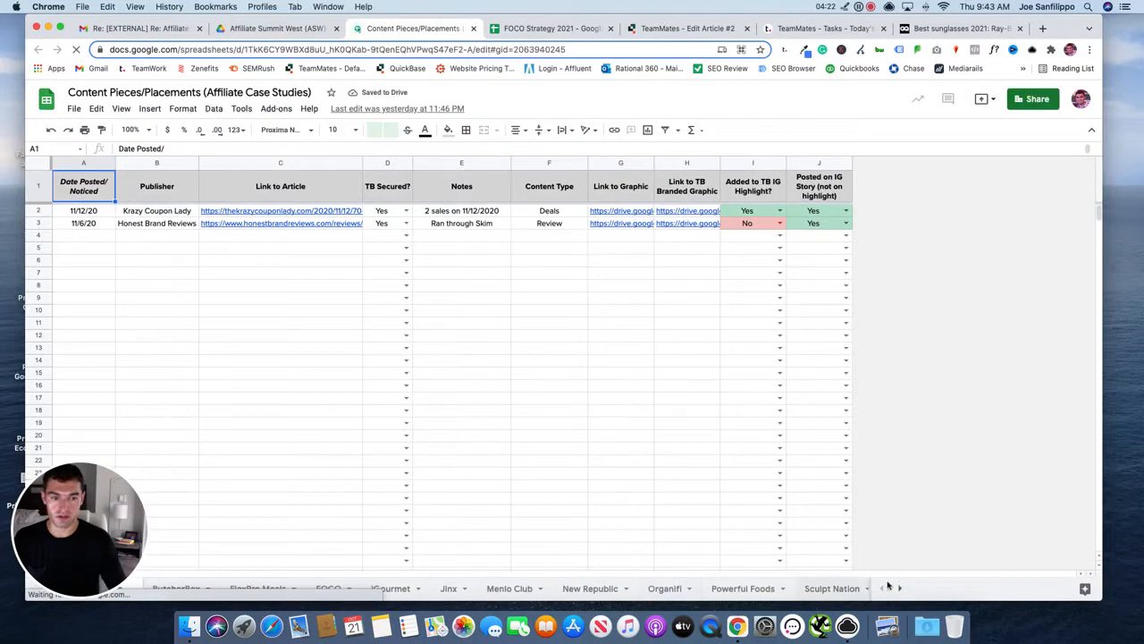
pyautogui.click(899, 588)
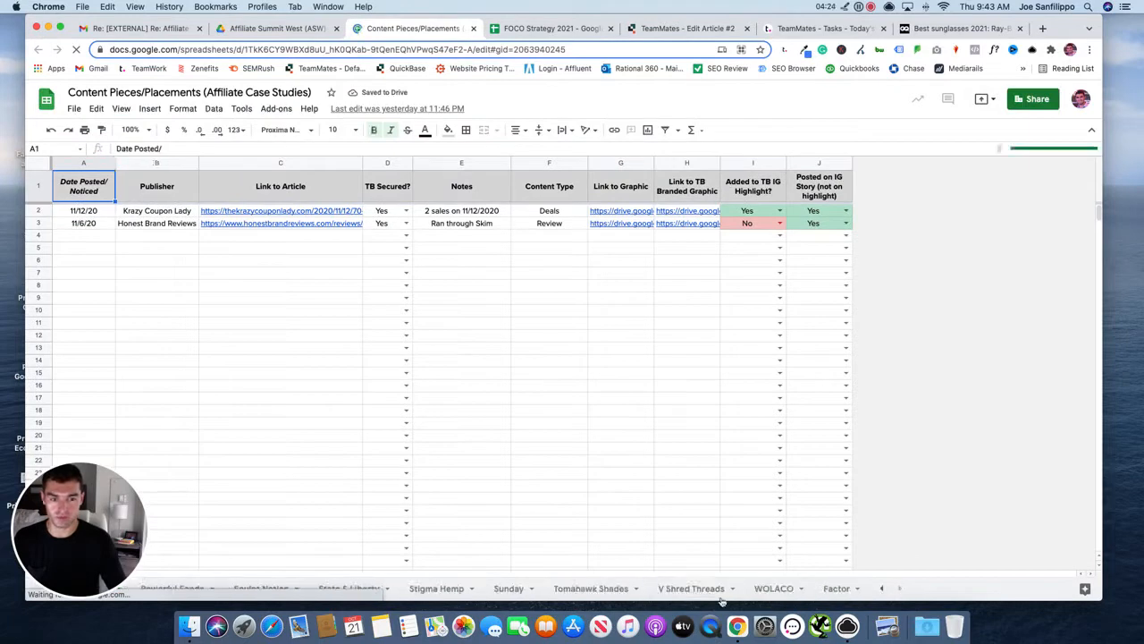
pyautogui.click(590, 590)
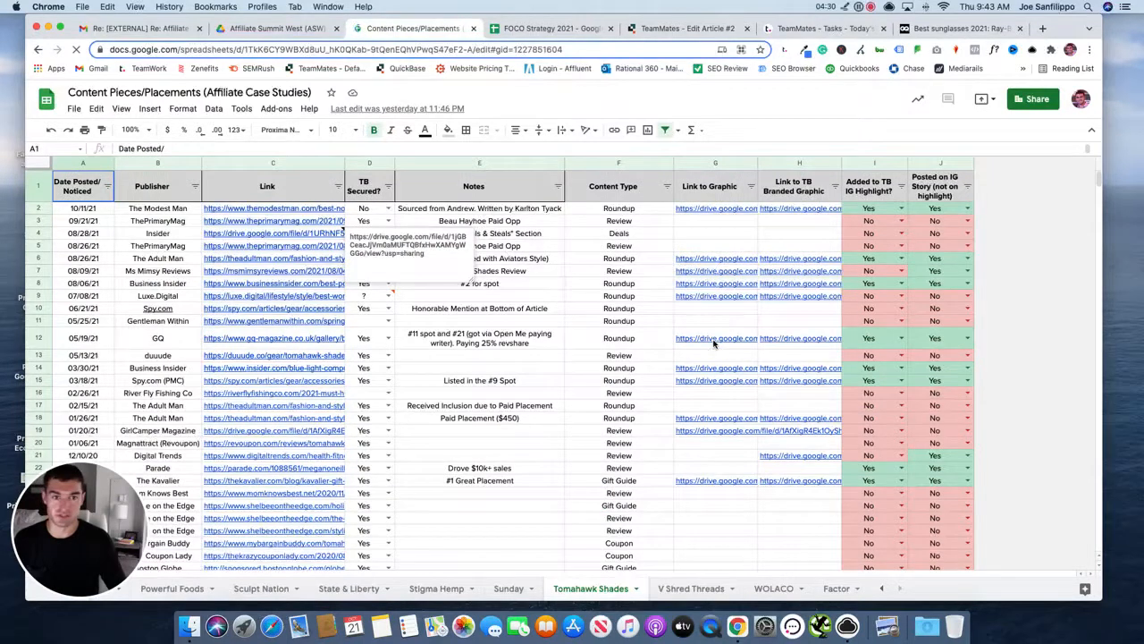
# - Copy the GQ row's Link to Graphic URL into the matching field of the sunglasses article record
pyautogui.click(713, 340)
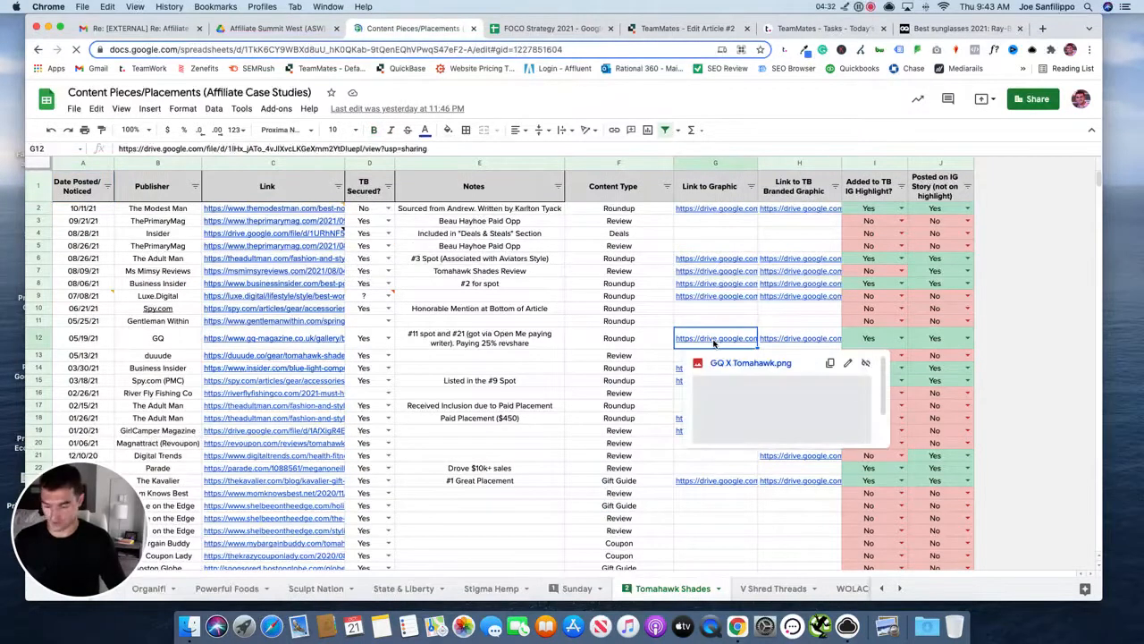
pyautogui.click(218, 384)
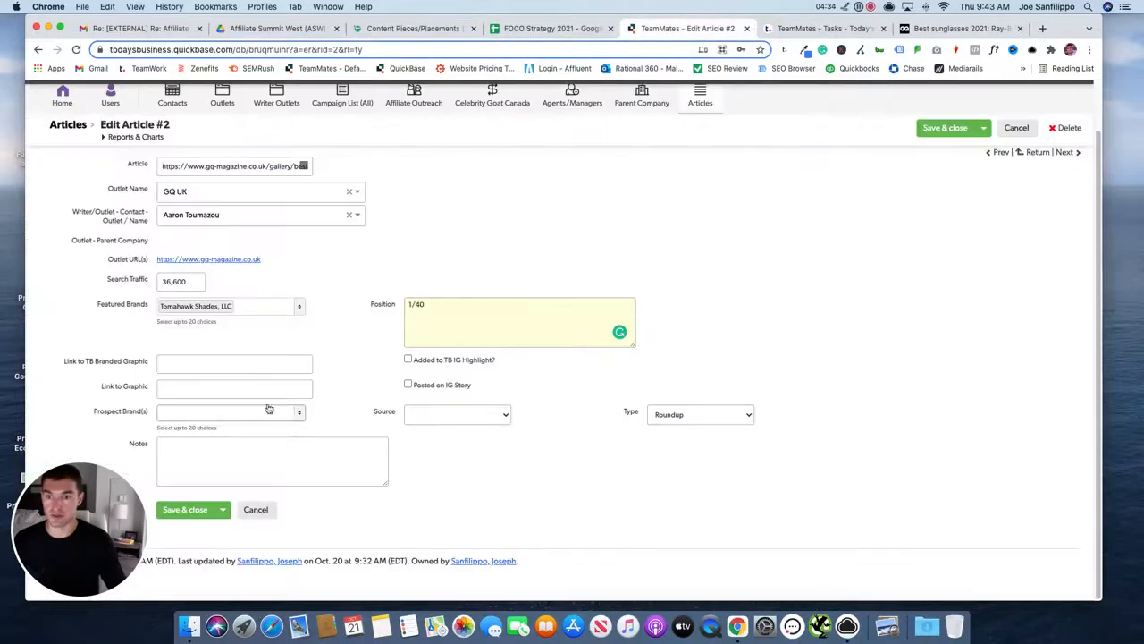
pyautogui.press('super+v')
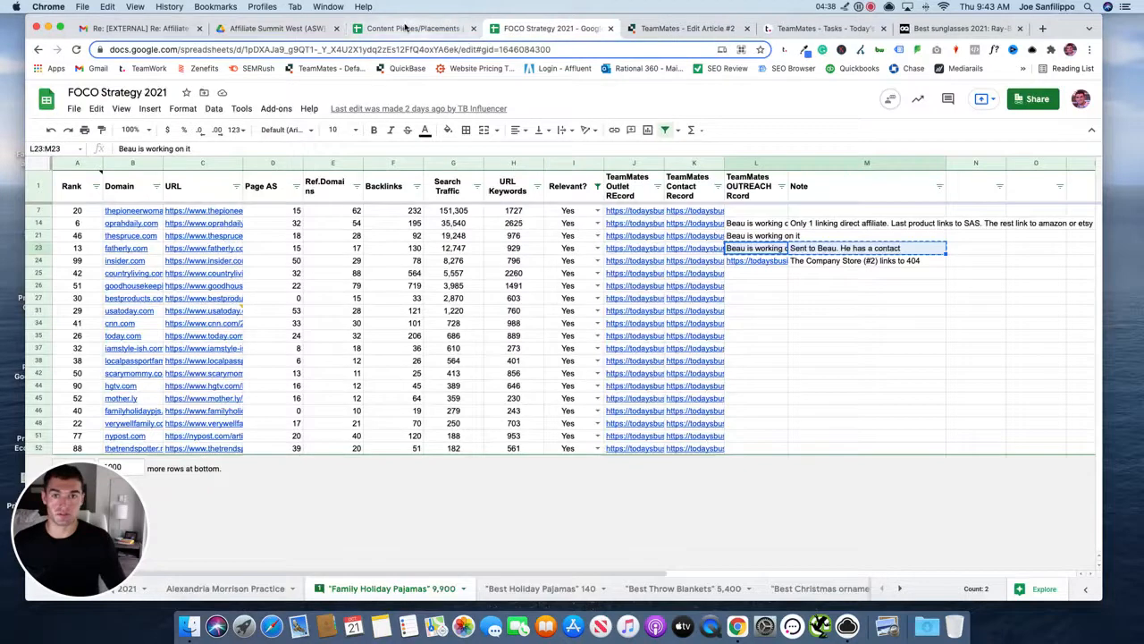
# - Copy the GQ row's Link to TB Branded Graphic URL into the matching field of the article record
pyautogui.click(411, 28)
pyautogui.click(811, 342)
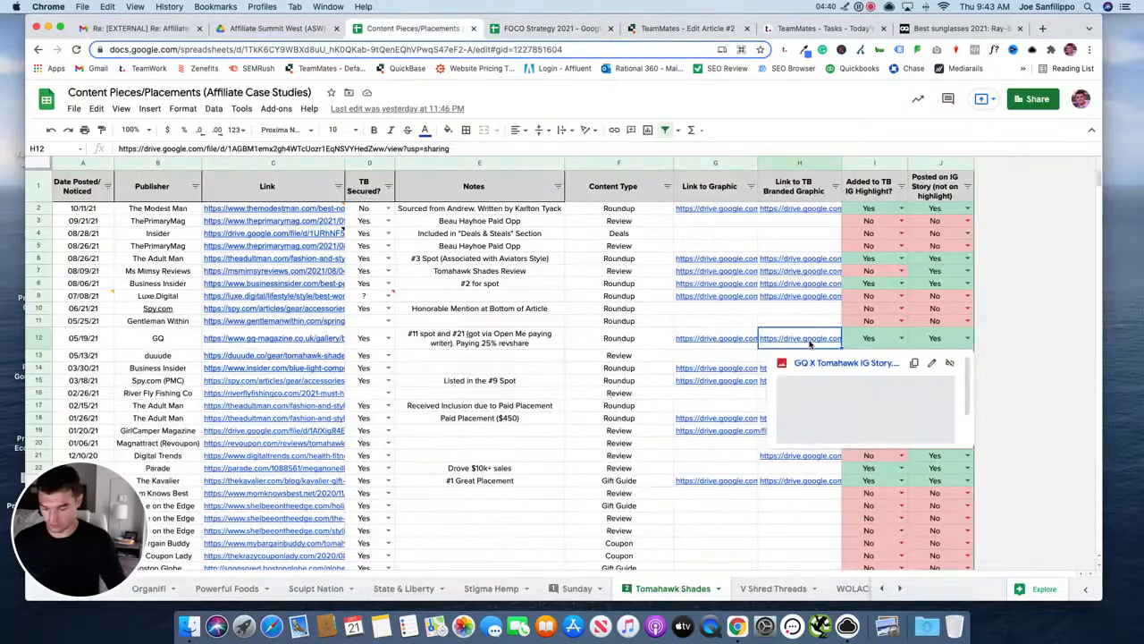
pyautogui.click(680, 28)
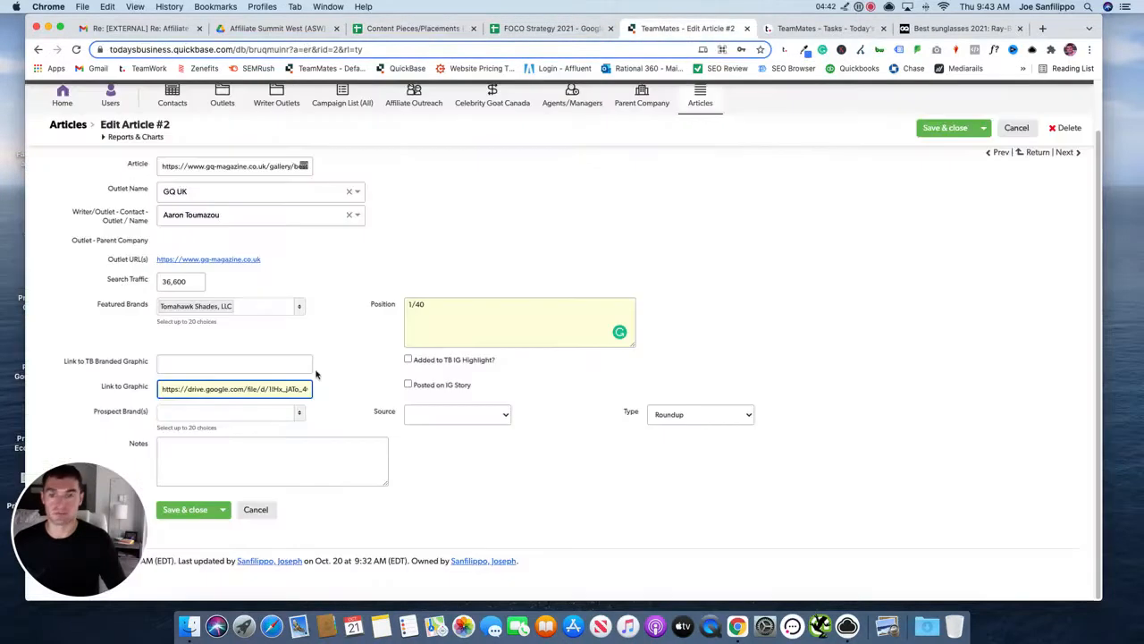
pyautogui.click(262, 360)
pyautogui.press('super+v')
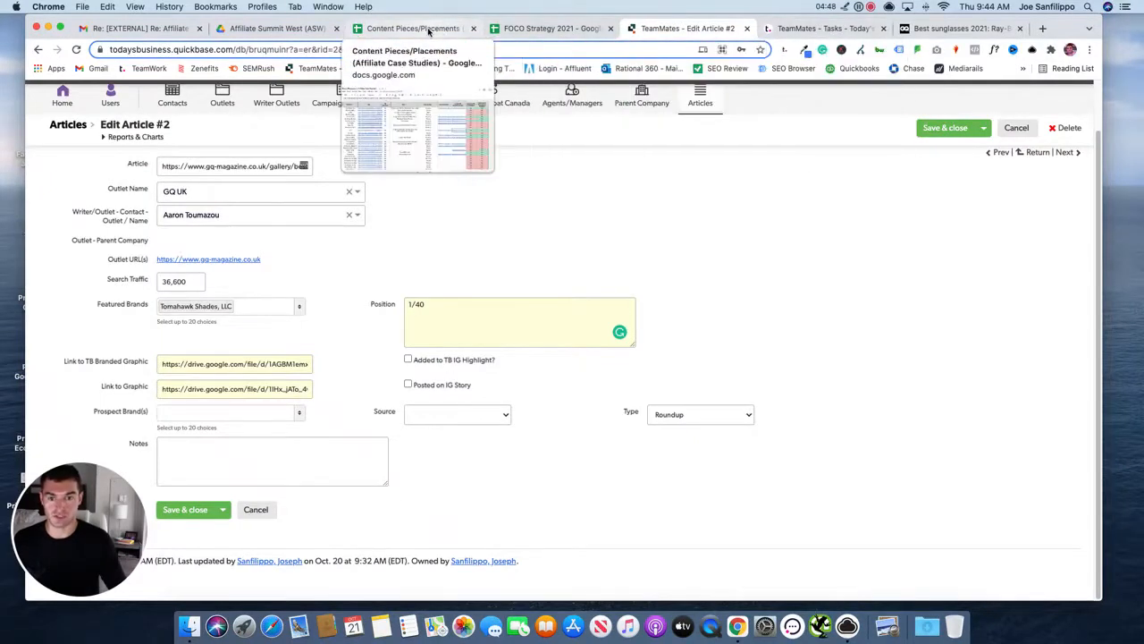
# - Check the GQ row's Instagram status, mark the article as Added to TB IG Highlight and Posted on IG Story, and save it
pyautogui.click(429, 30)
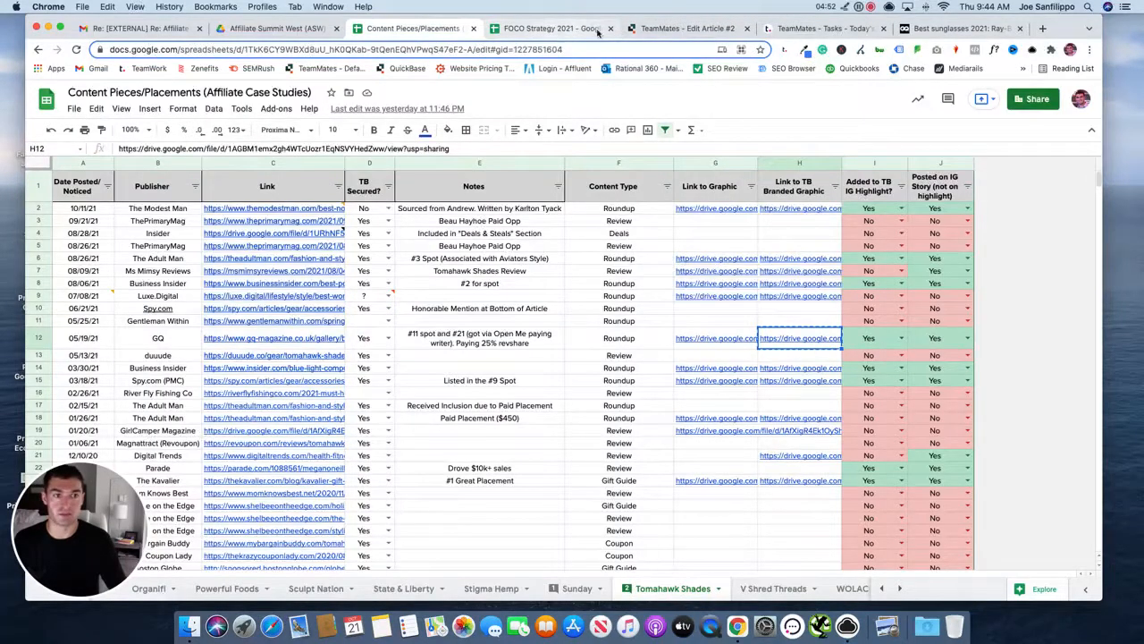
pyautogui.click(688, 29)
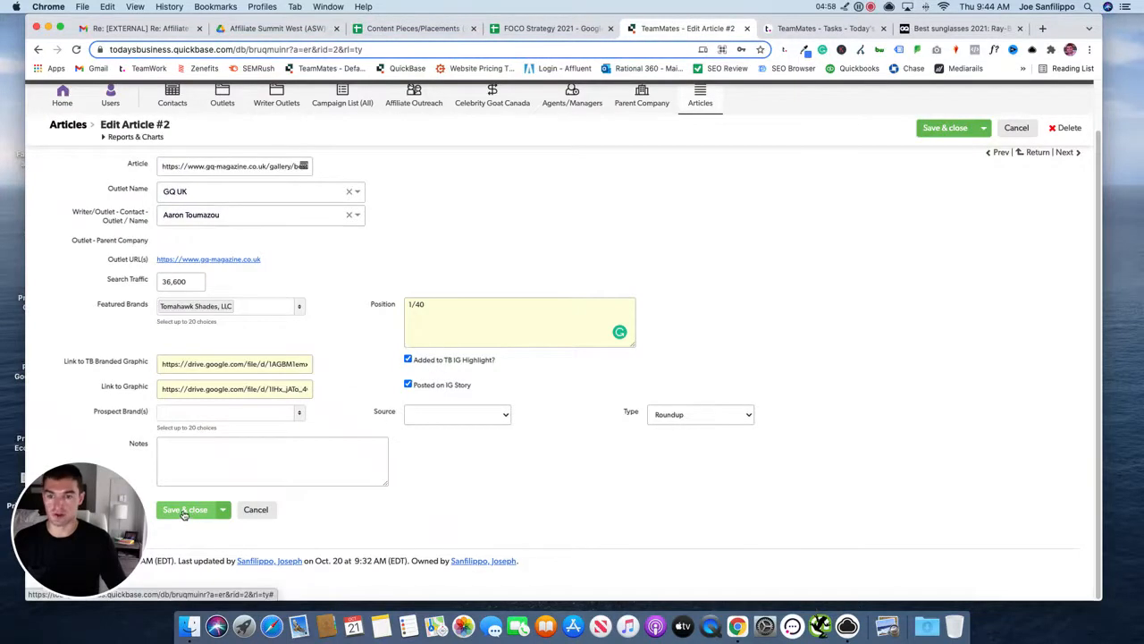
pyautogui.click(184, 511)
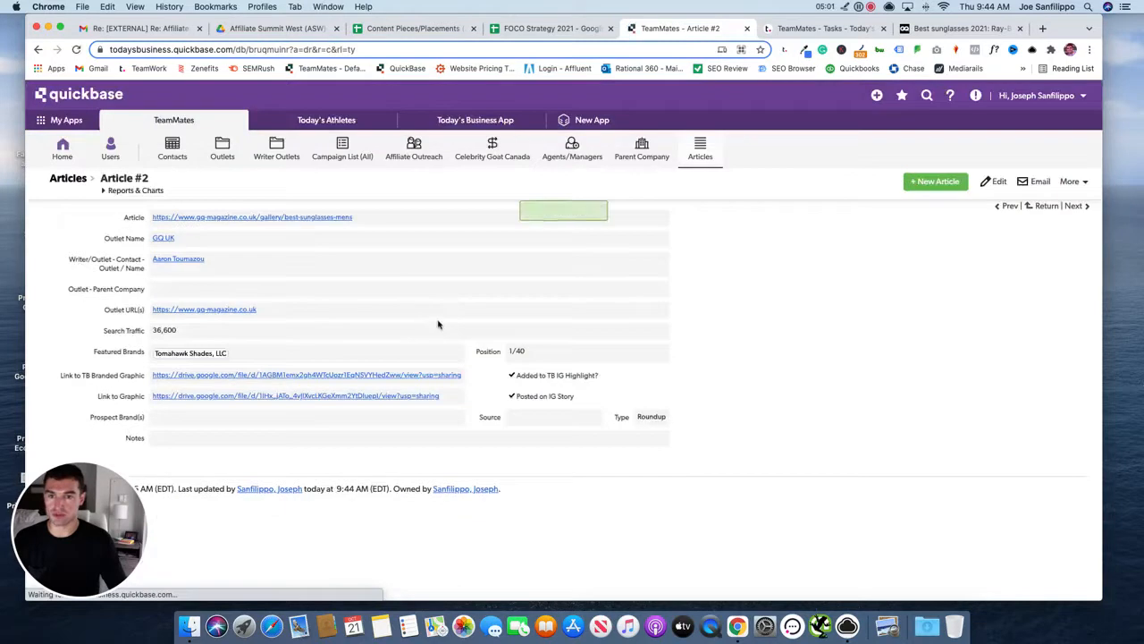